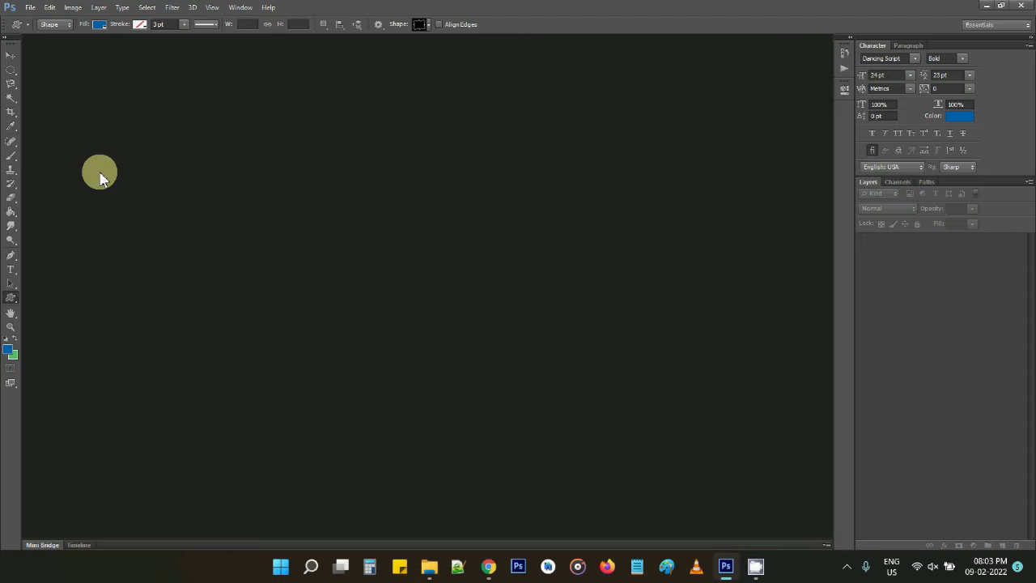
- Create a new 6 × 4 inch, 300 ppi CMYK Color document with Transparent background contents
click(31, 8)
click(39, 22)
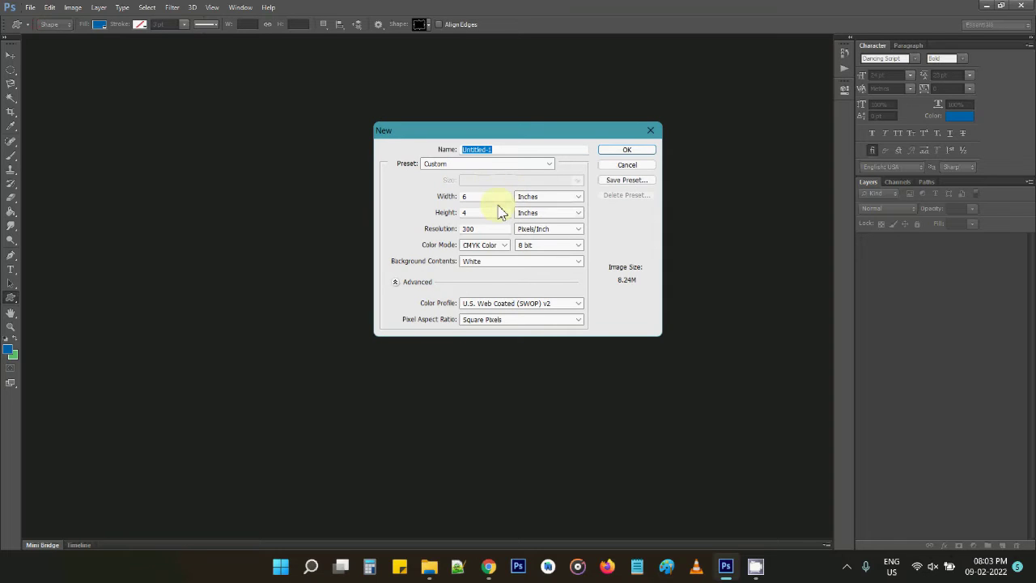
click(504, 250)
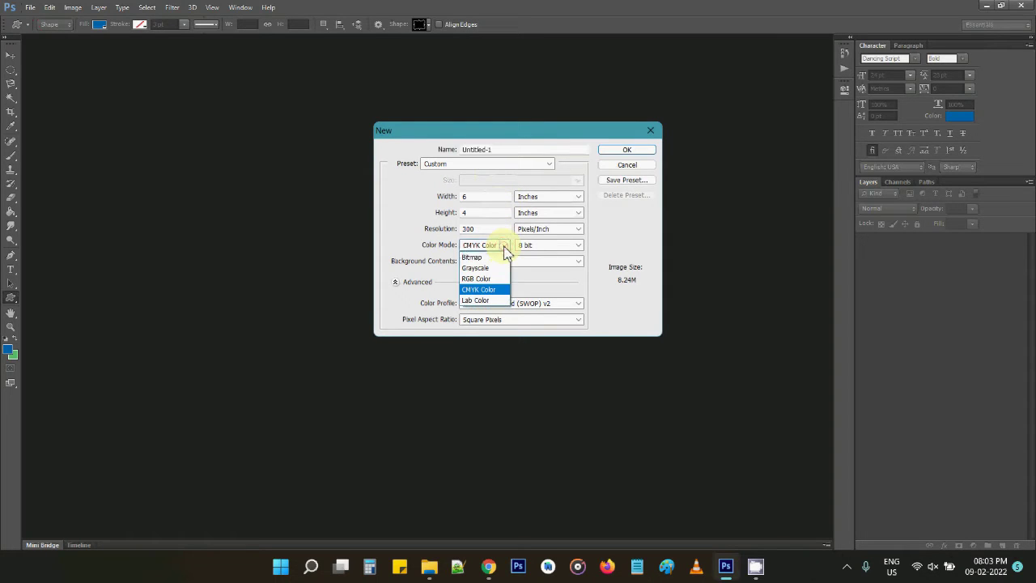
click(491, 290)
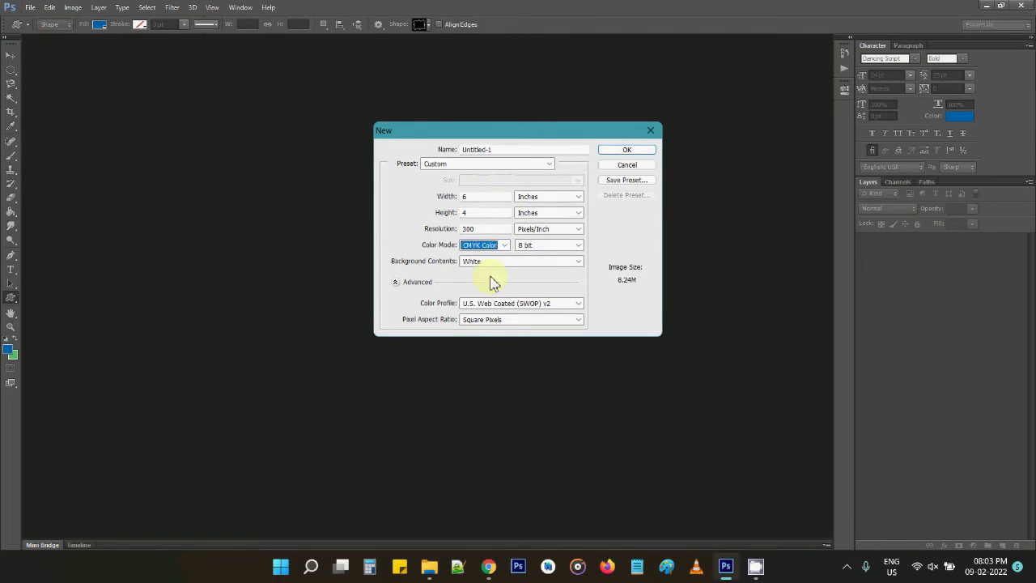
click(493, 264)
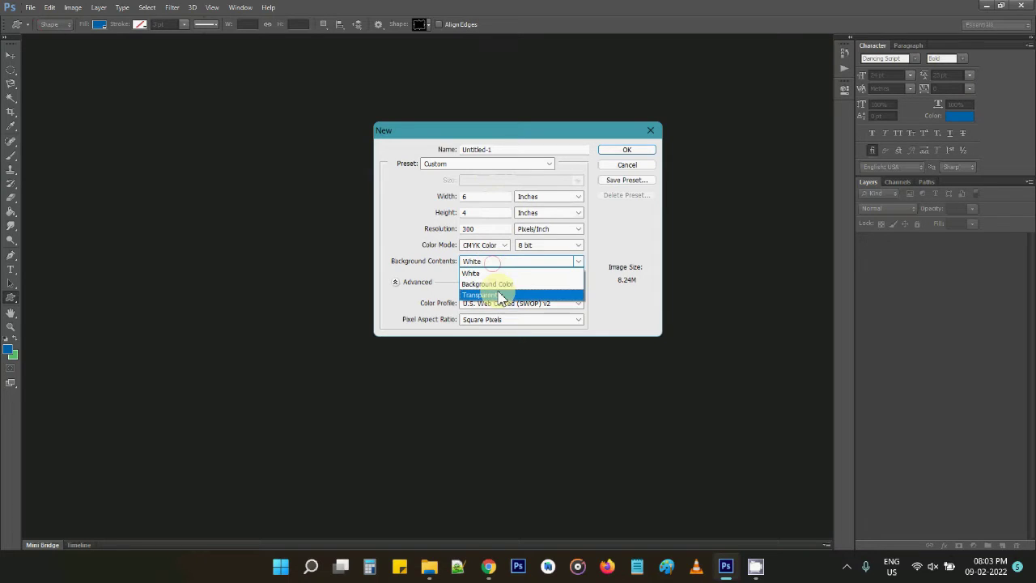
click(500, 297)
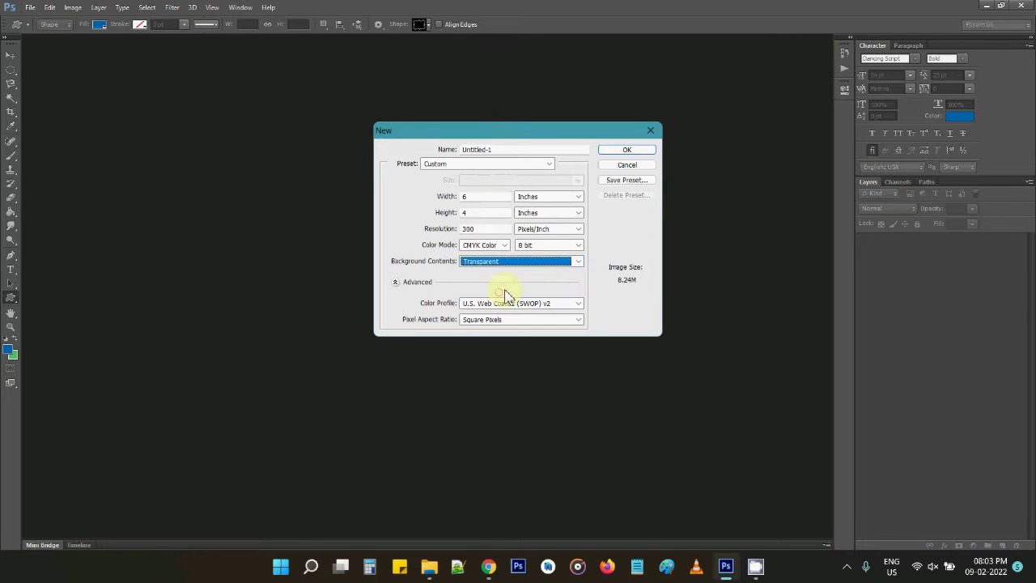
click(620, 150)
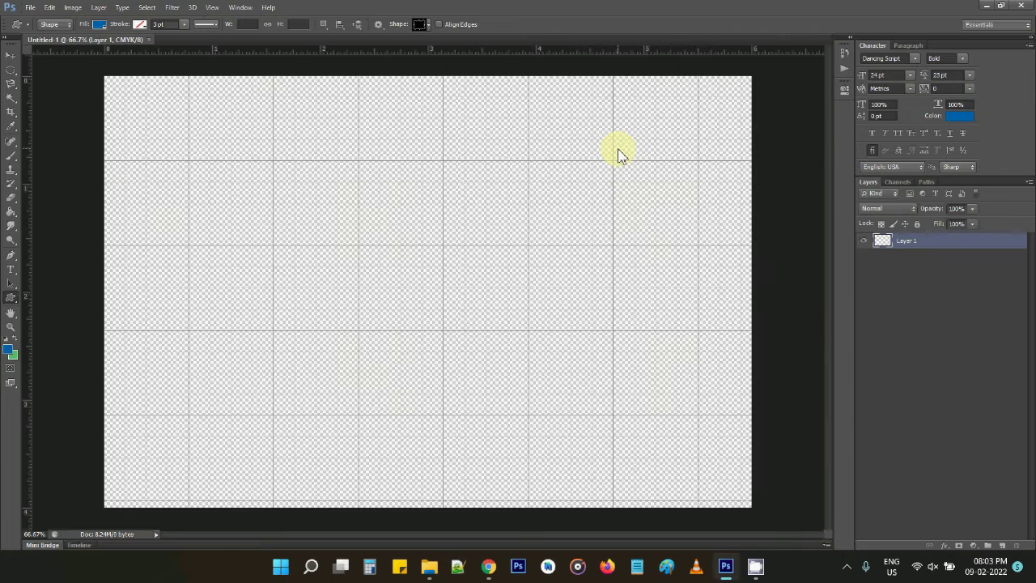
- Type 'Save File As PNG' and 'in Photoshop' on two lines on the canvas, then commit the text
click(12, 274)
click(335, 234)
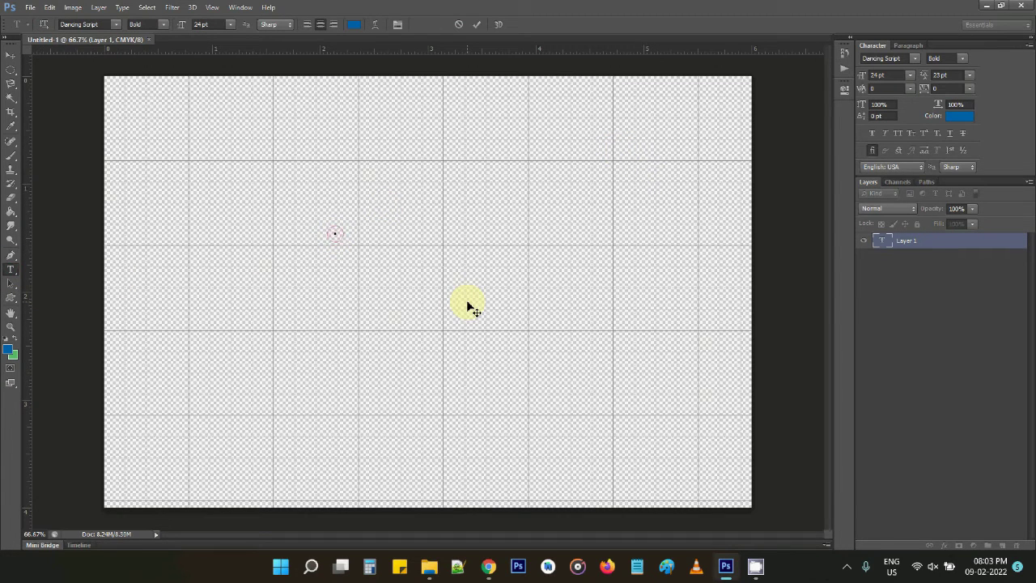
text(Save )
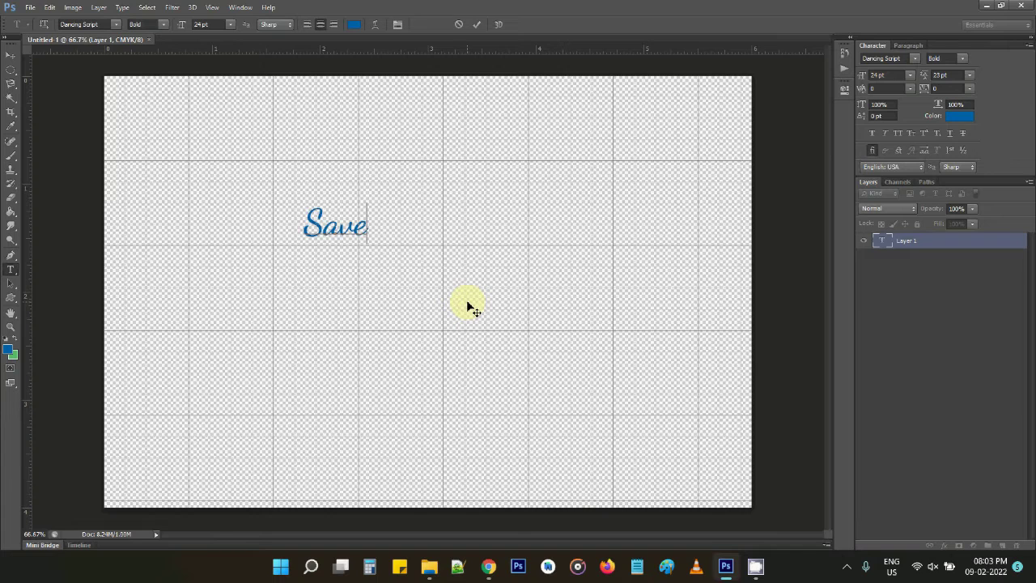
text(File )
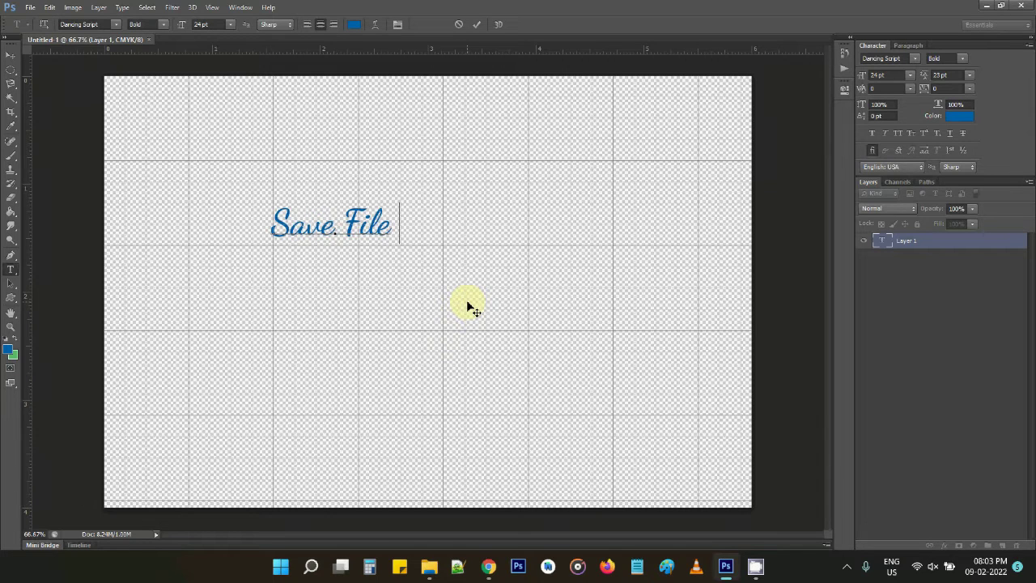
text(As PNG)
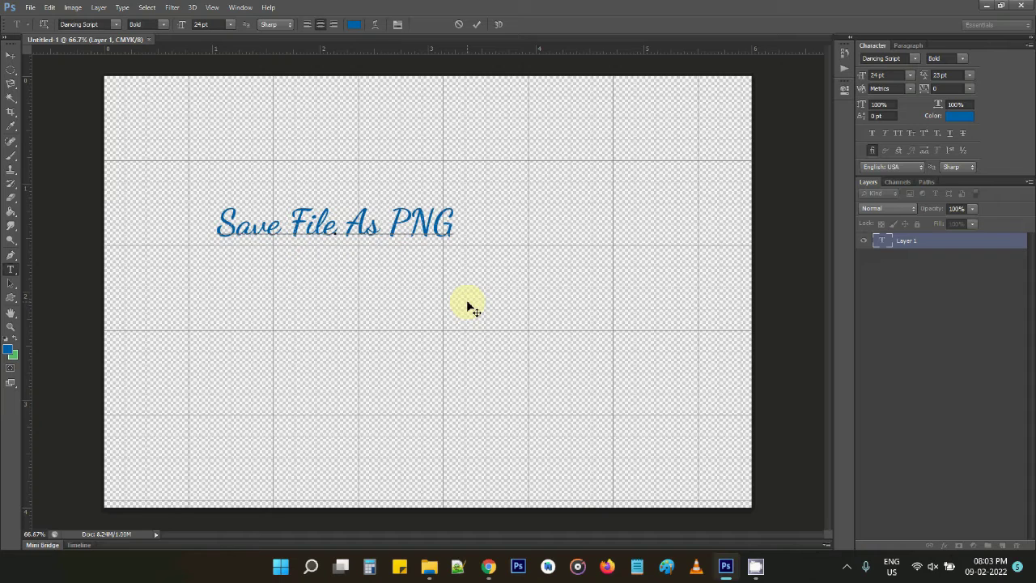
key(Return)
text(in Ph)
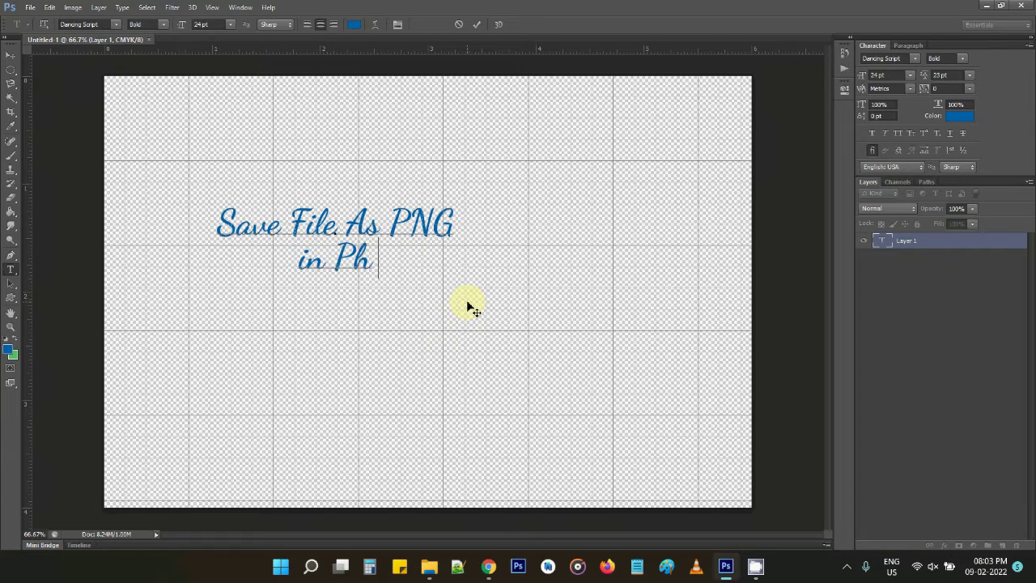
text(otoshop)
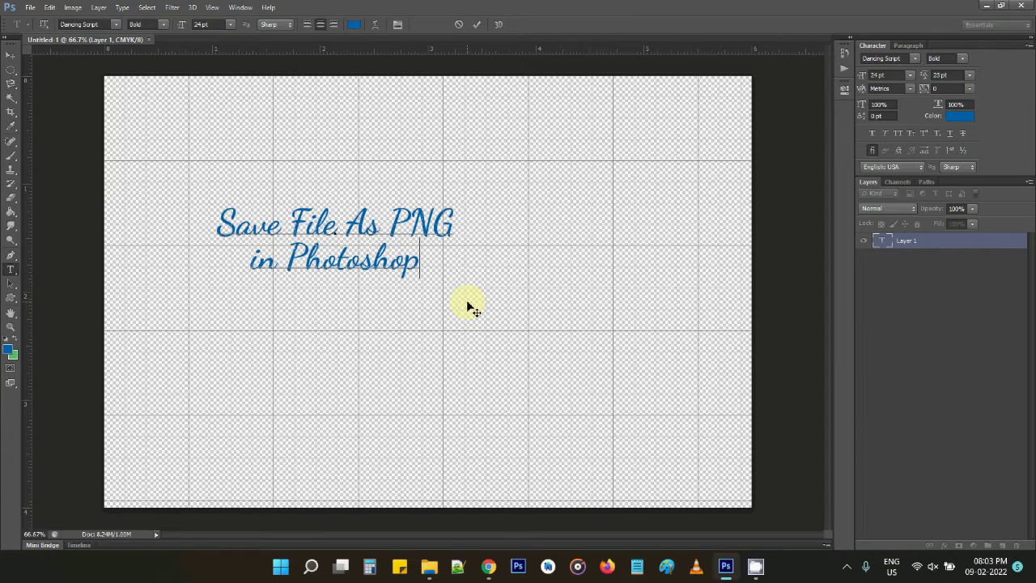
click(10, 55)
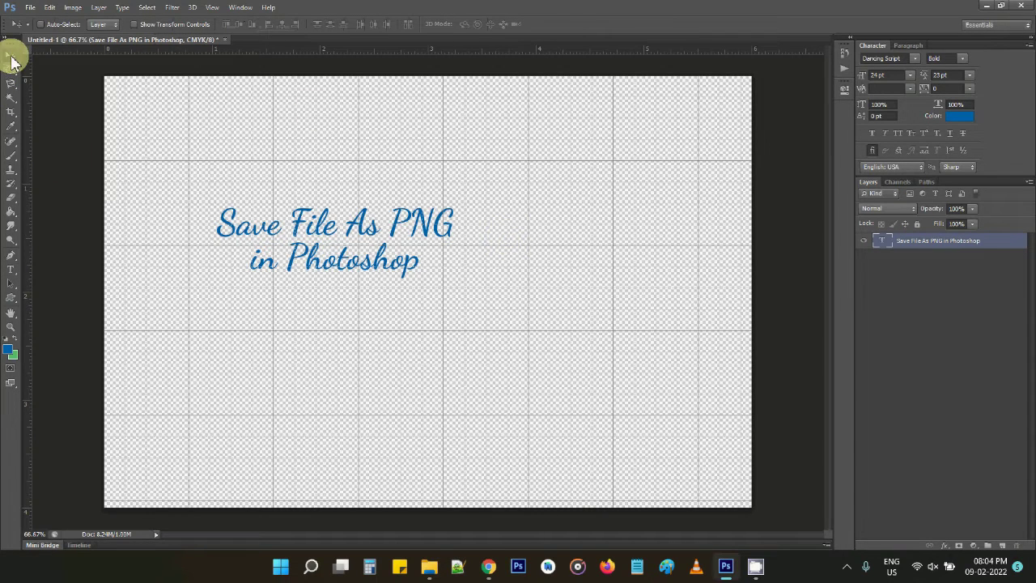
- Centre the text on the canvas and draw a trial custom-shape frame, then undo it
drag(328, 227, 416, 275)
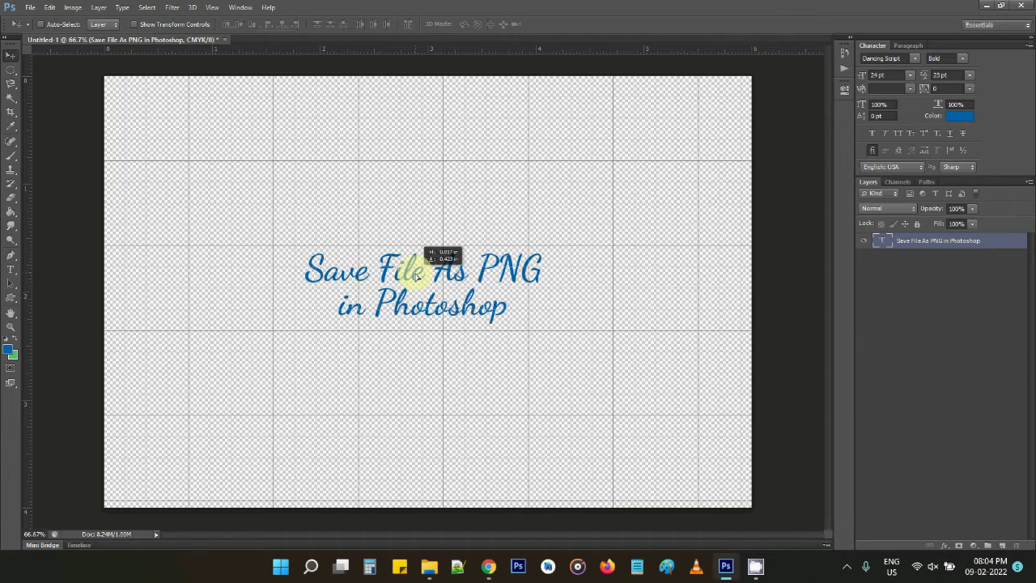
click(11, 300)
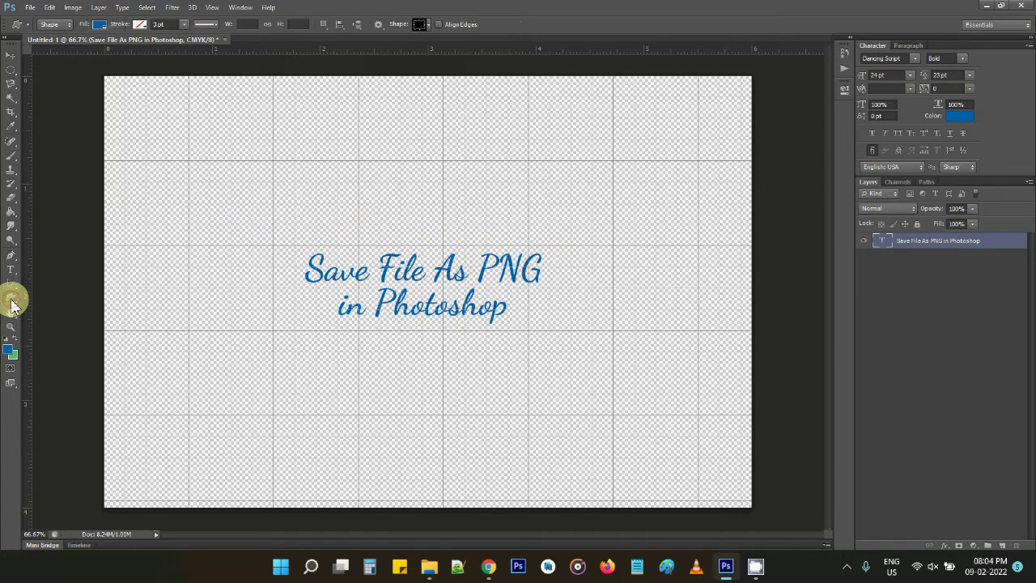
drag(218, 143, 628, 423)
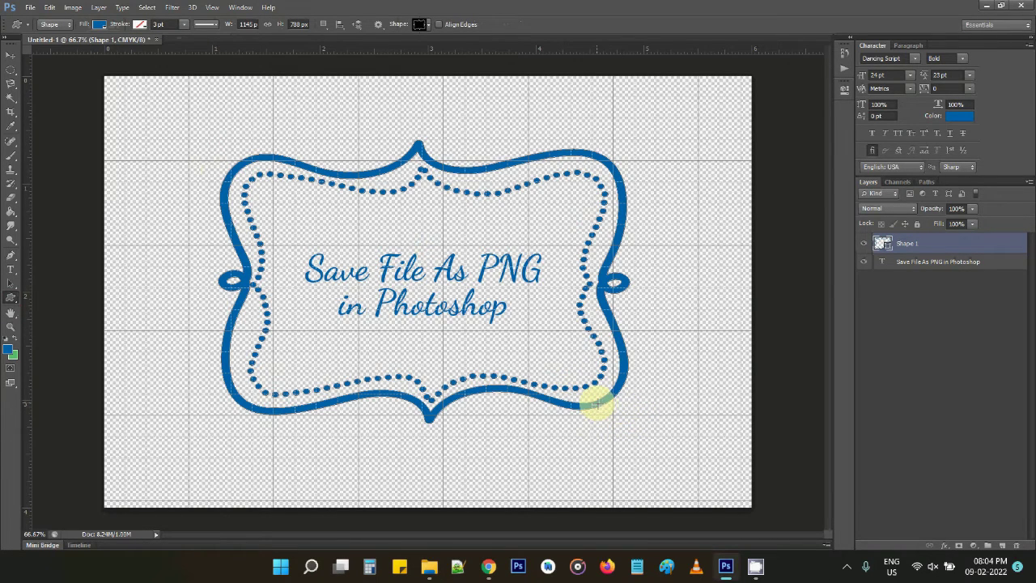
key(ctrl+z)
- Redraw the ornamental frame in green and centre it around the text
click(16, 346)
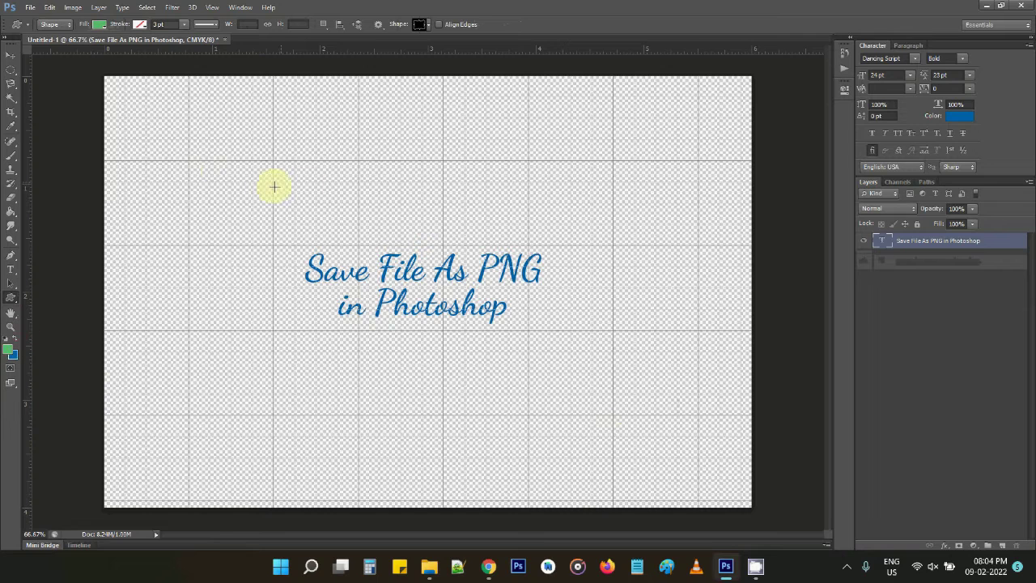
drag(233, 152, 655, 408)
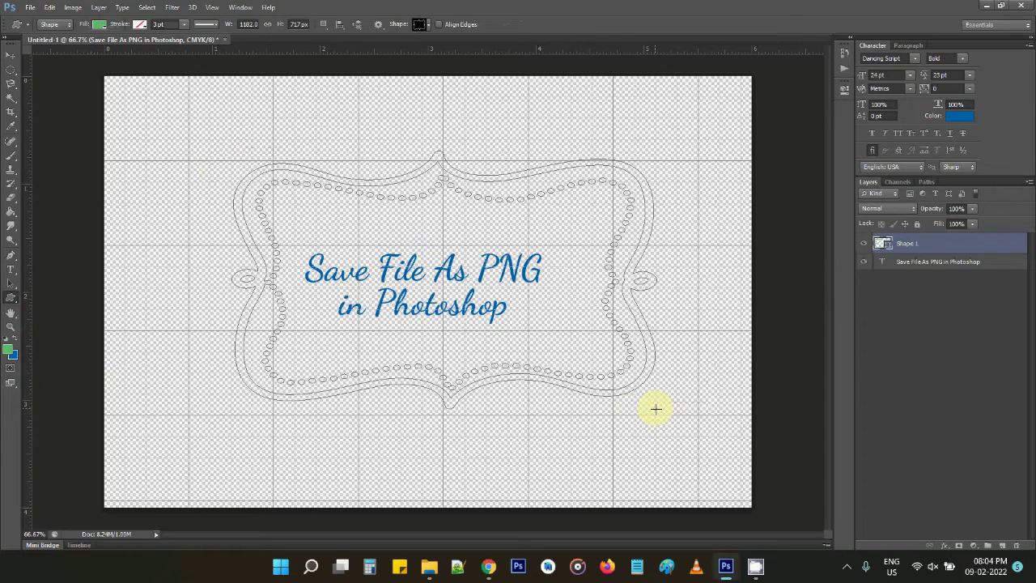
click(11, 54)
drag(491, 169, 470, 182)
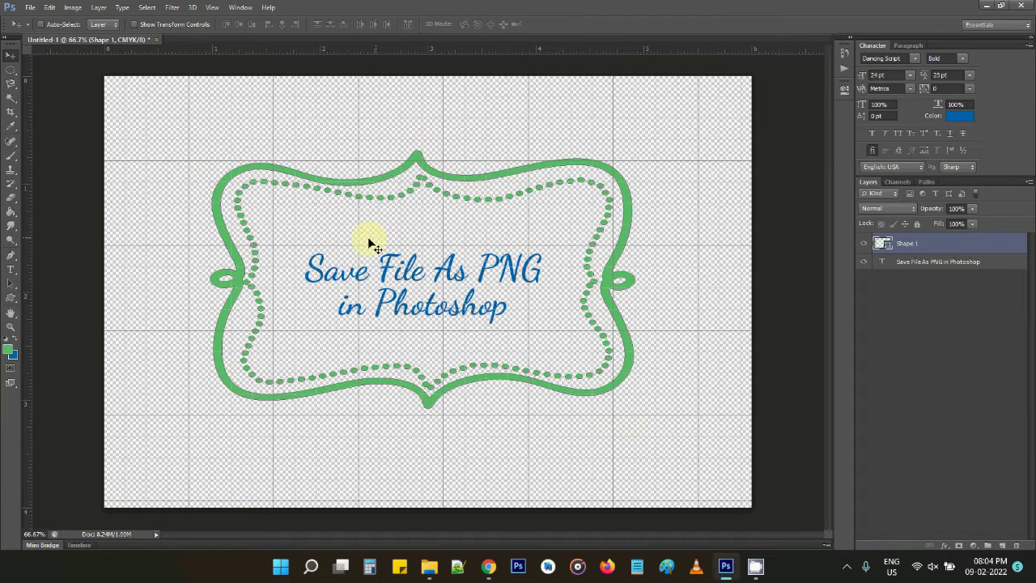
click(30, 7)
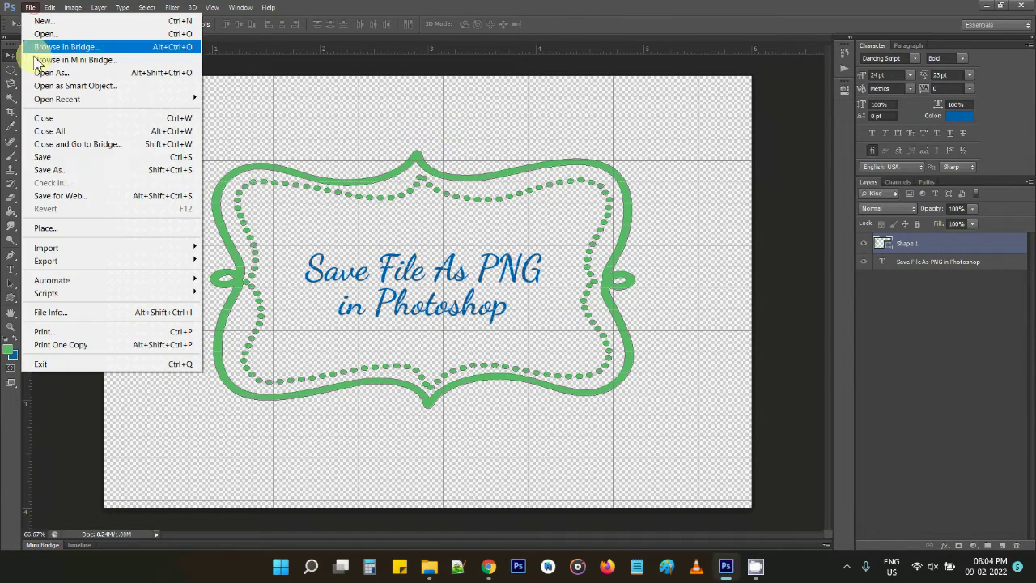
click(70, 170)
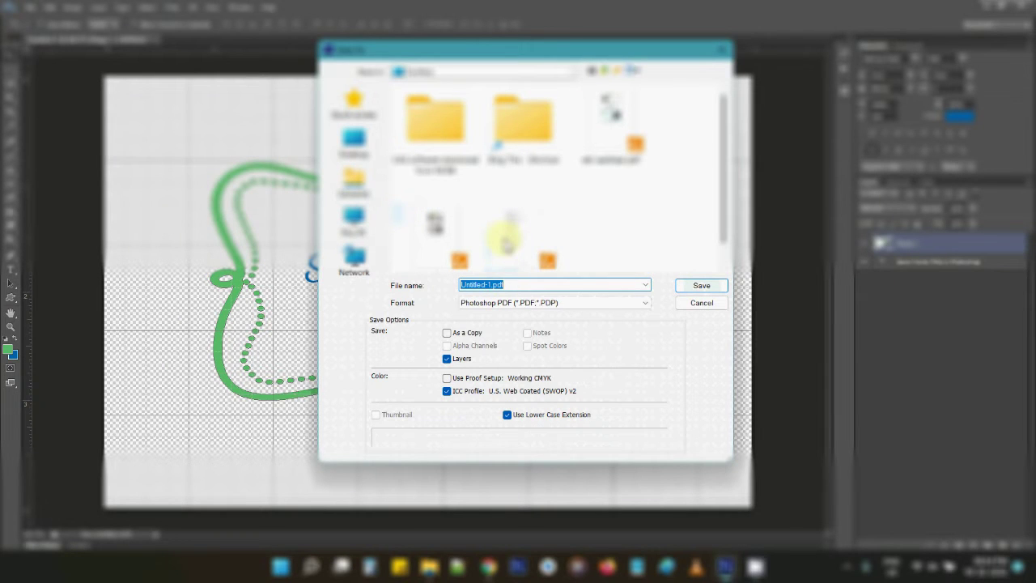
click(356, 219)
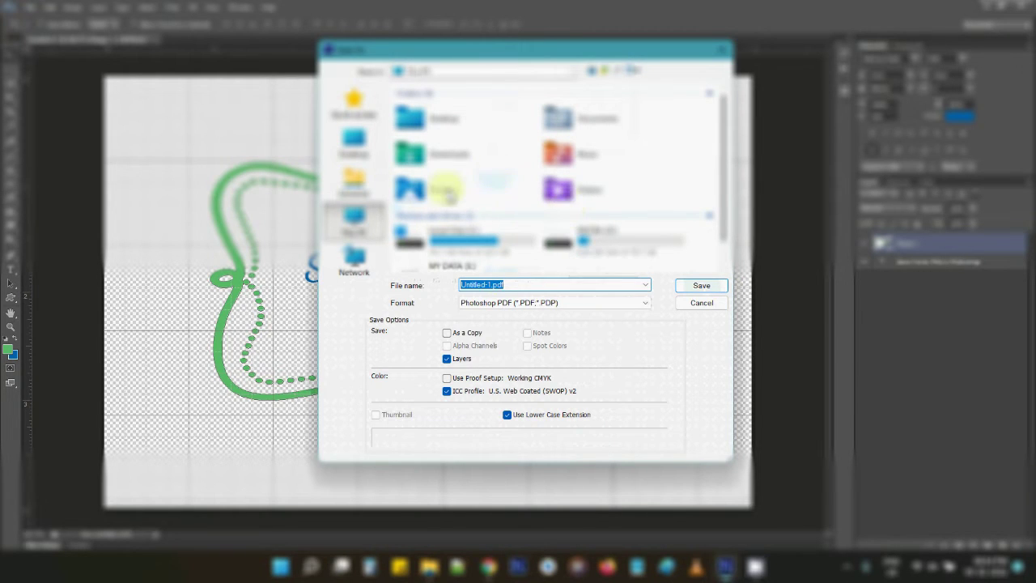
double_click(444, 189)
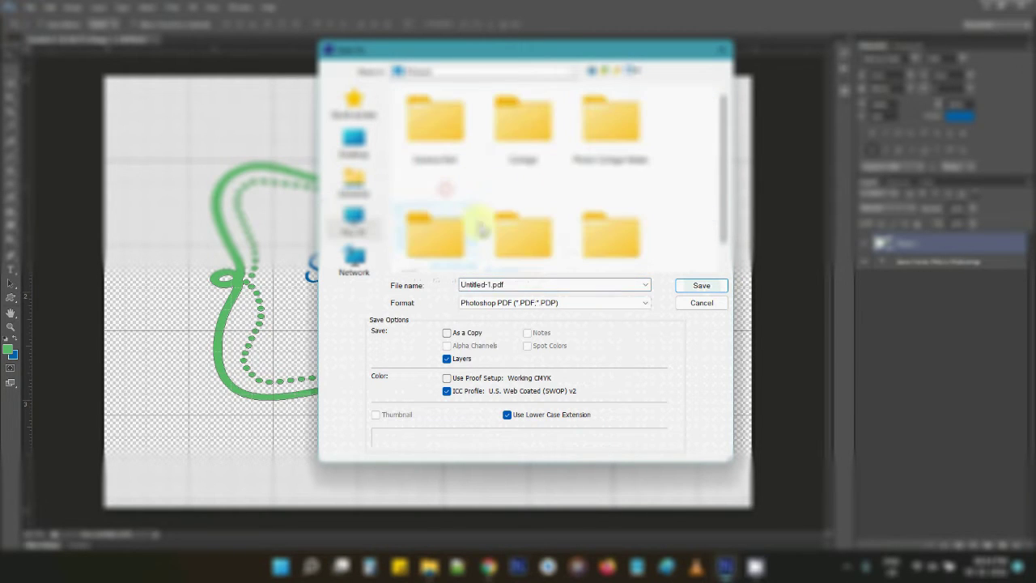
click(644, 304)
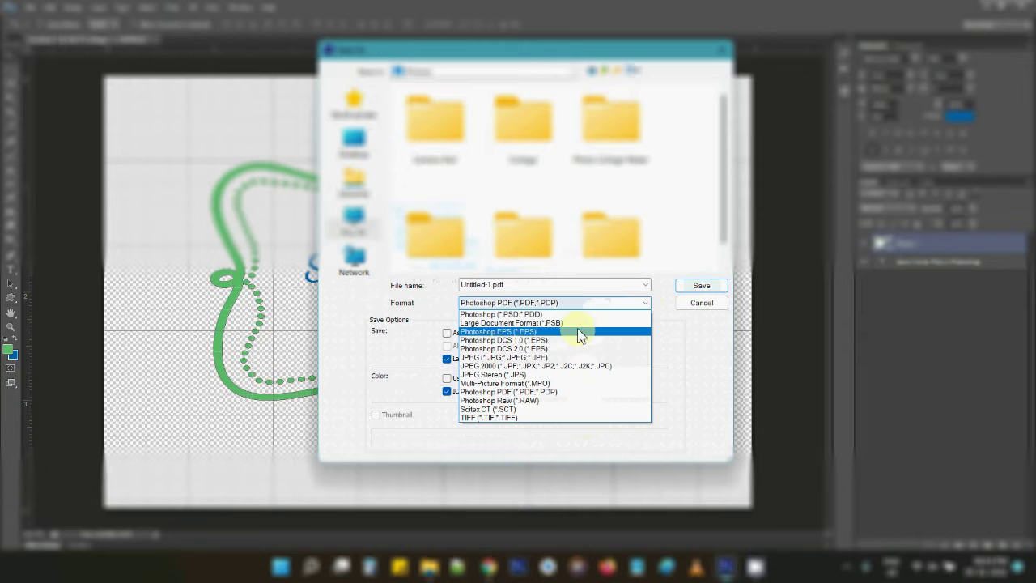
click(680, 306)
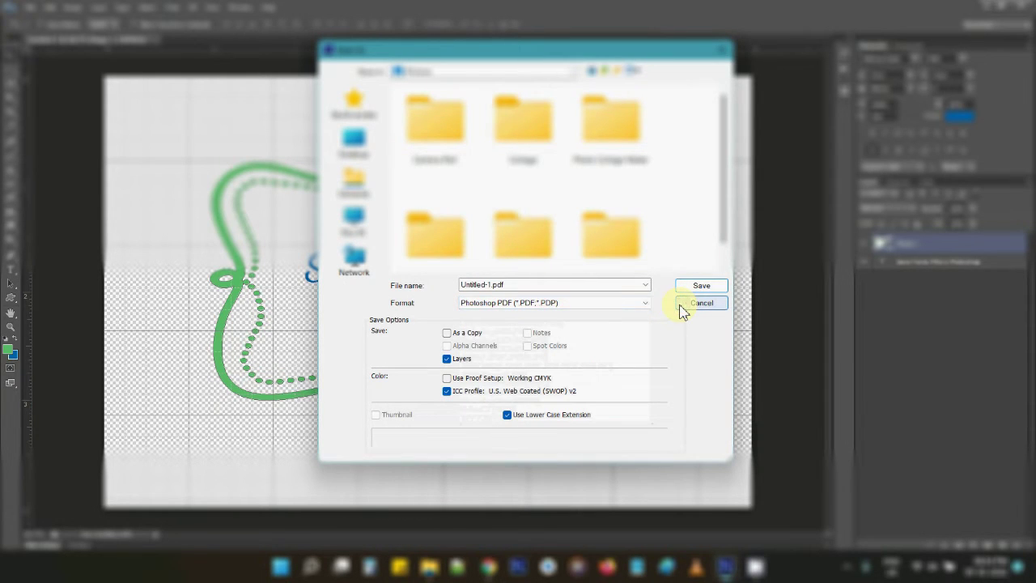
click(681, 307)
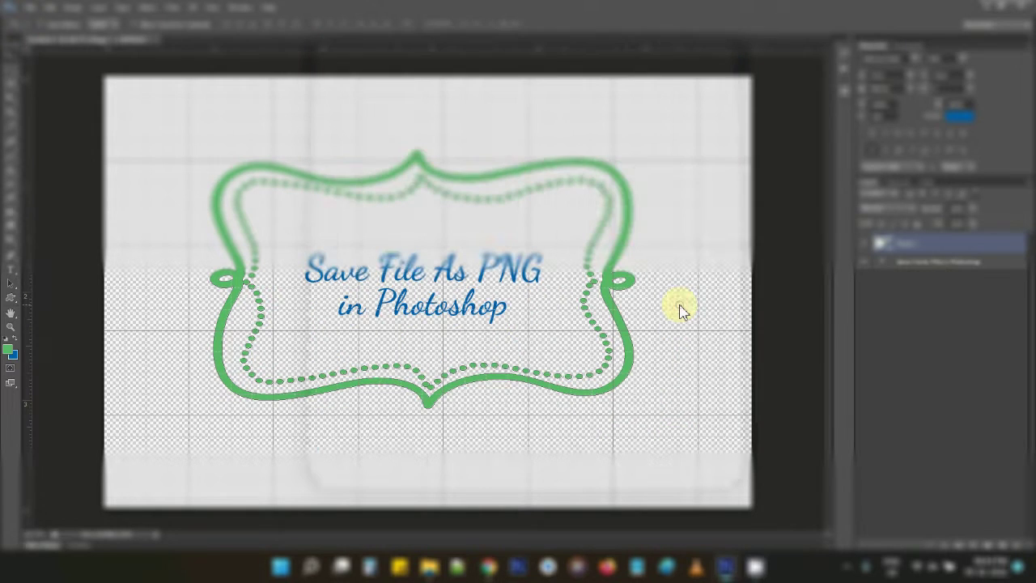
click(32, 8)
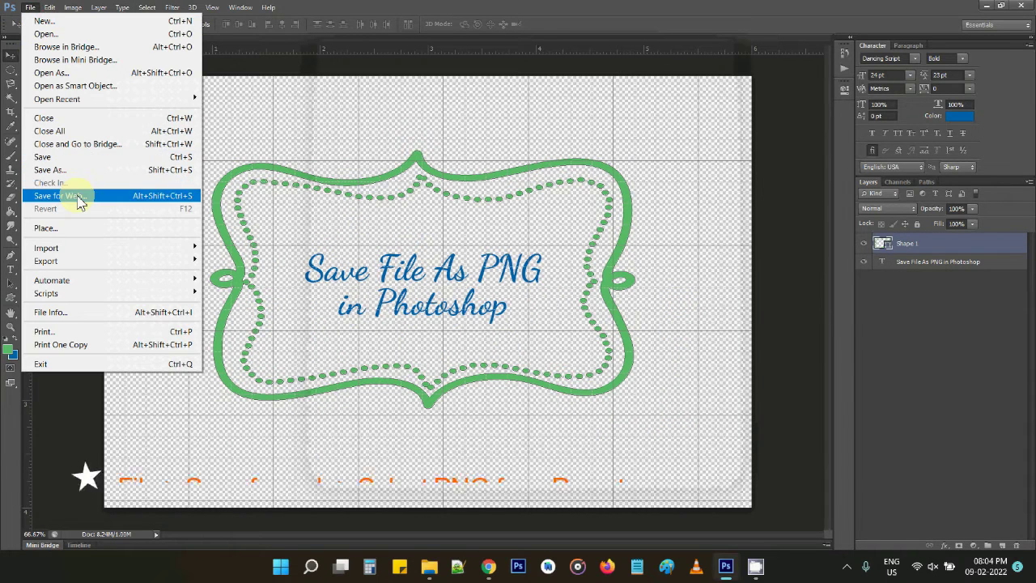
- Set Save for Web to the PNG-24 preset with Transparency enabled
click(127, 201)
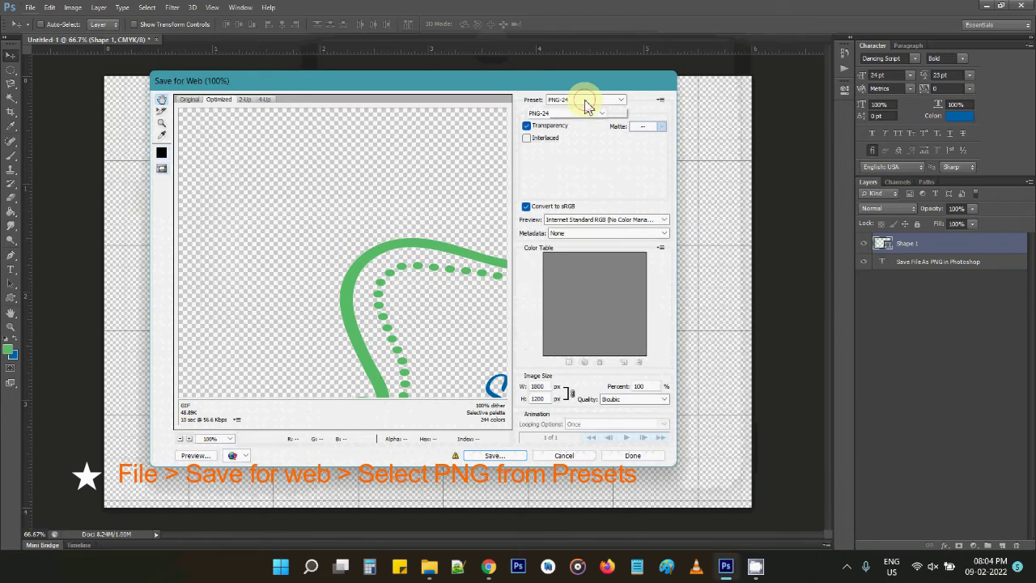
click(585, 100)
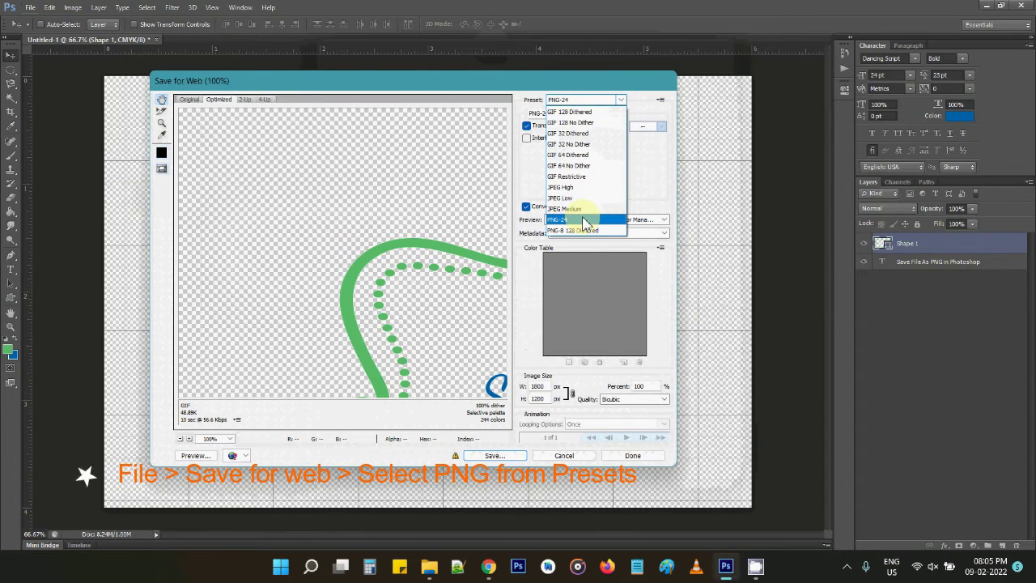
click(584, 219)
click(527, 126)
click(527, 126)
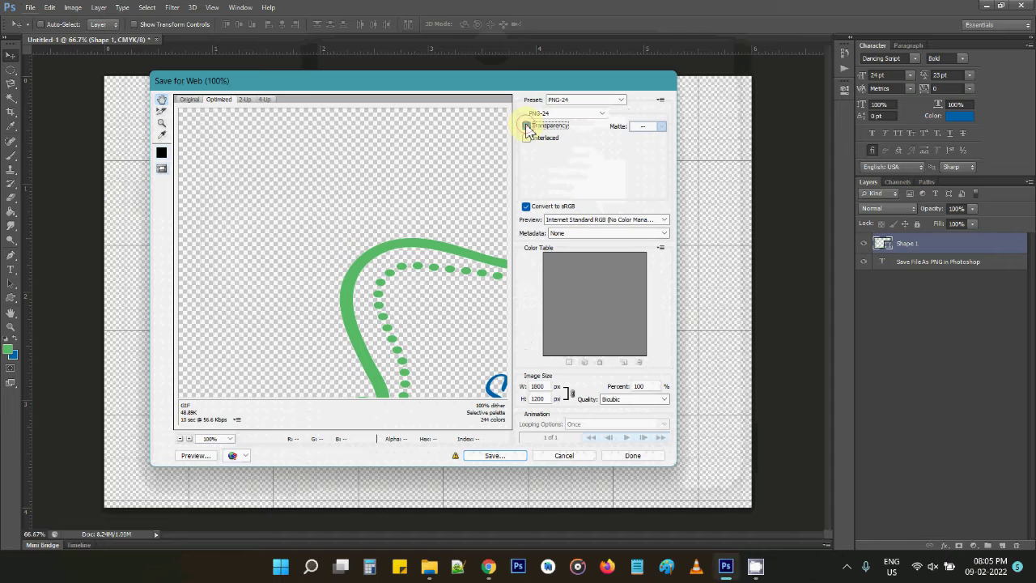
- Save the PNG to the Desktop as Untitled-1.png, replacing the existing file
click(511, 454)
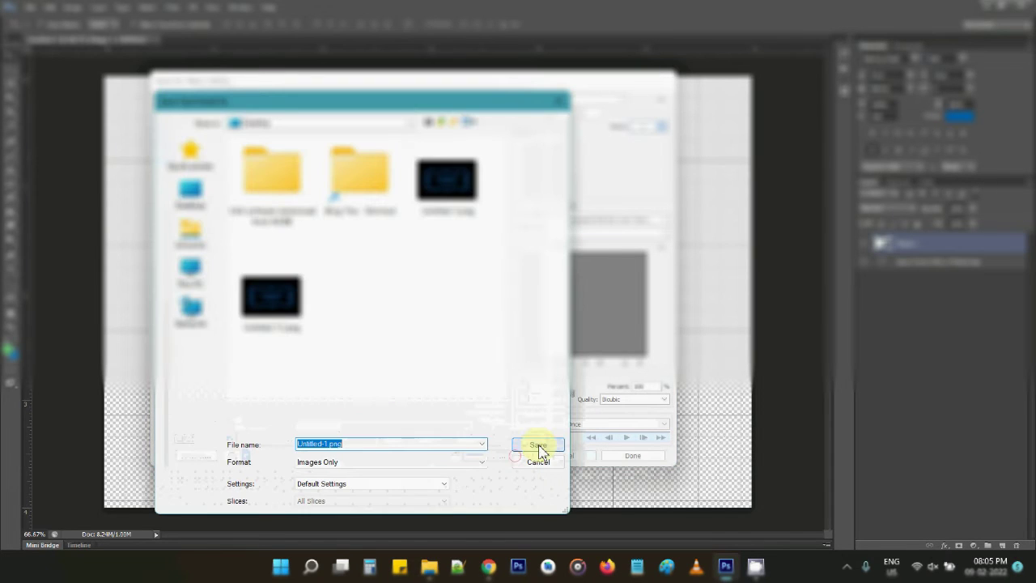
click(192, 230)
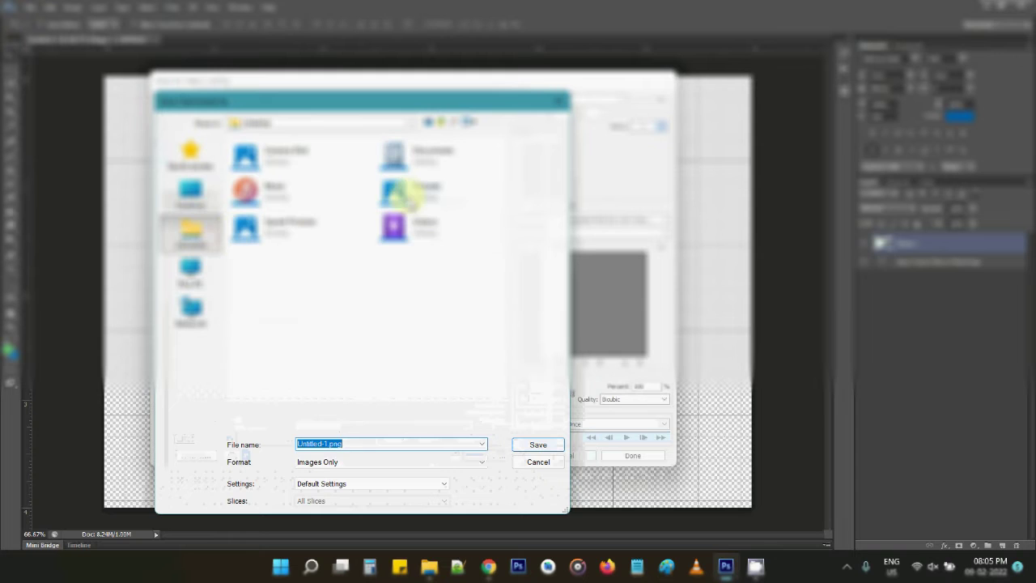
double_click(405, 195)
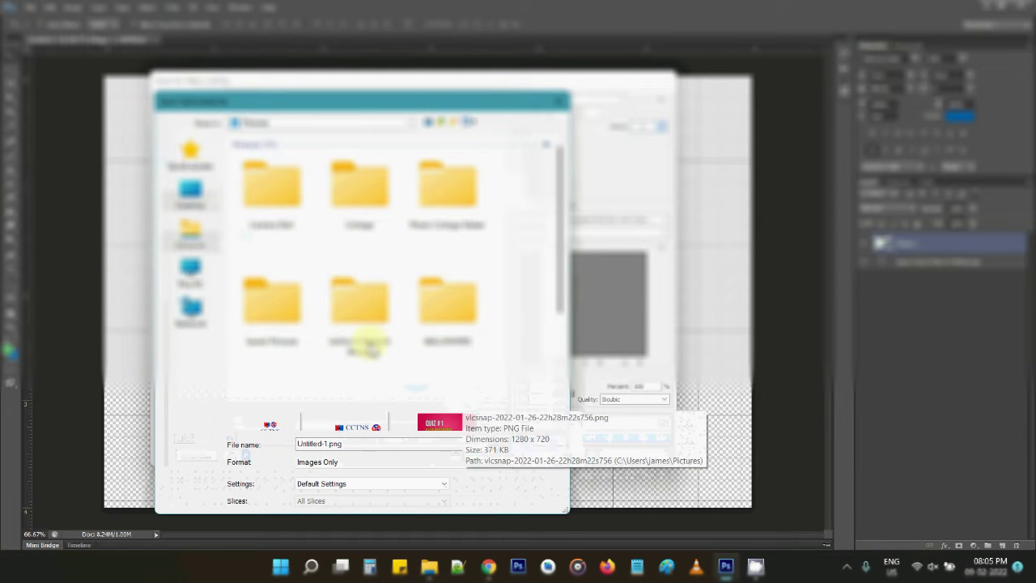
click(191, 195)
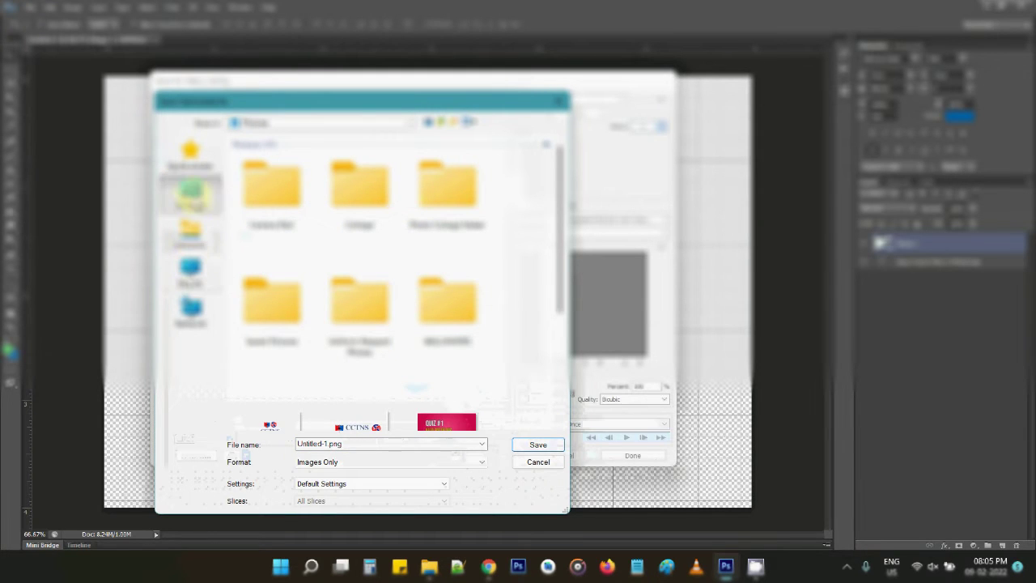
click(536, 446)
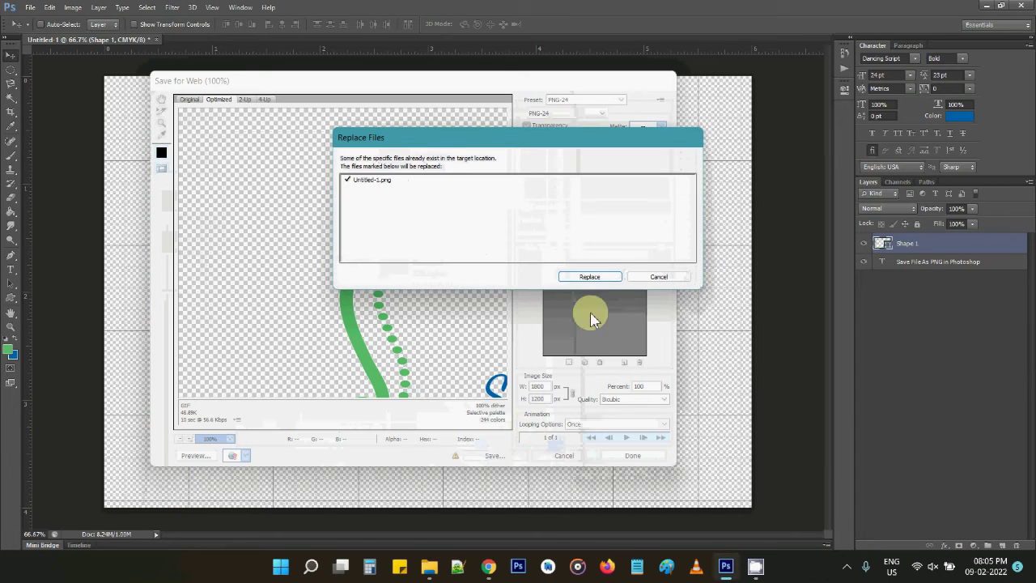
click(589, 277)
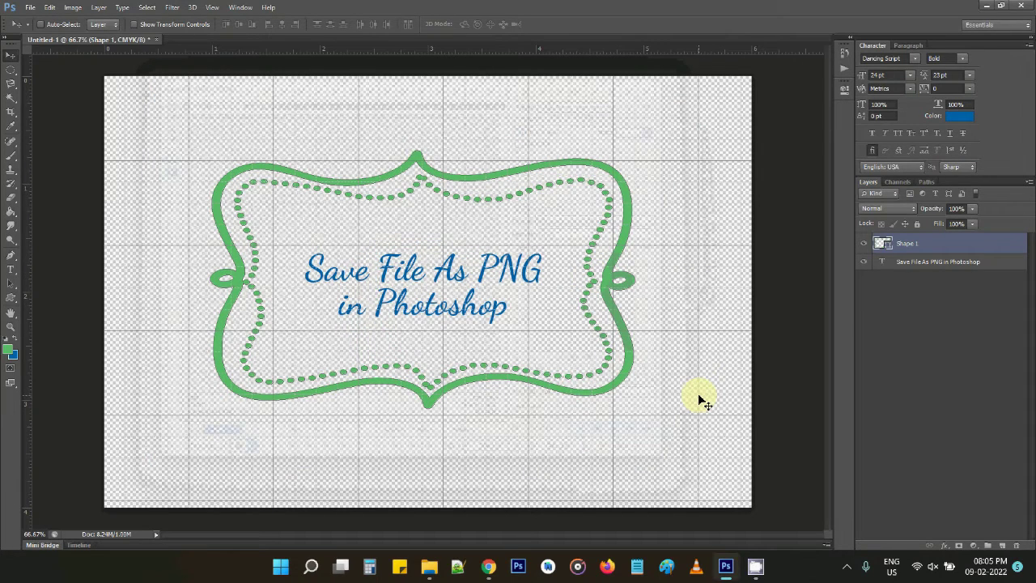
- Reopen Save for Web, cancel it, and minimize Photoshop
click(33, 11)
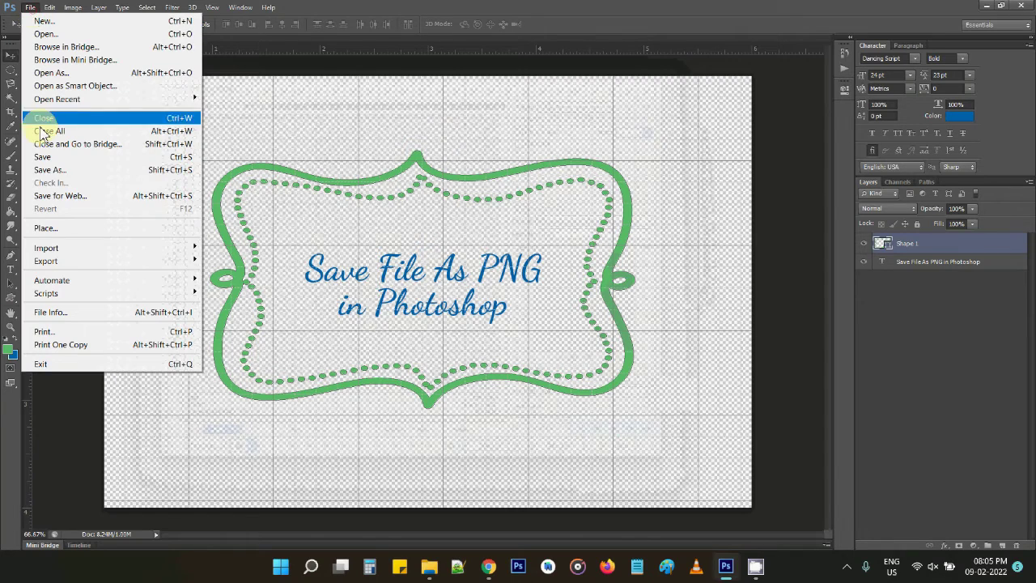
click(59, 197)
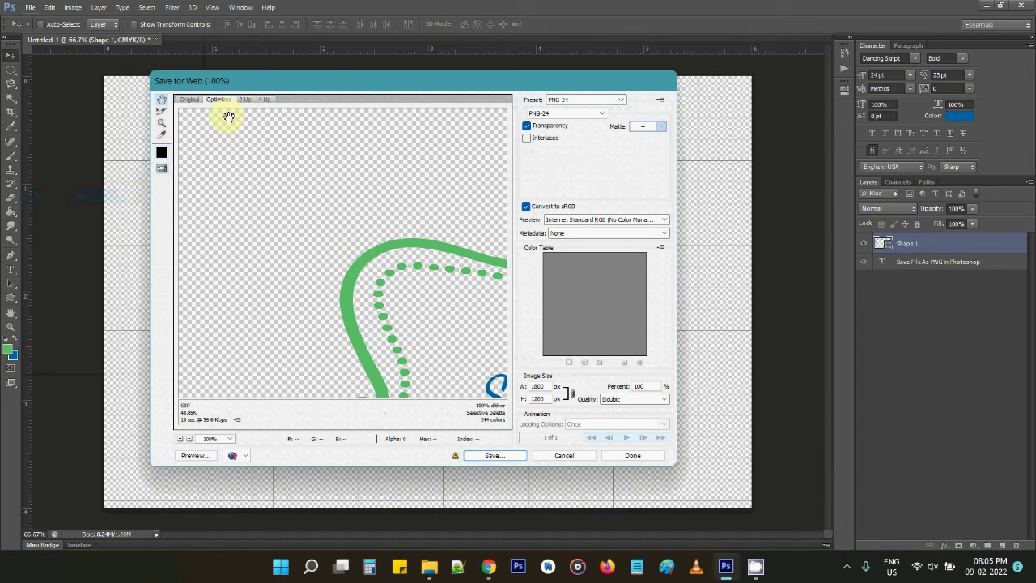
key(Escape)
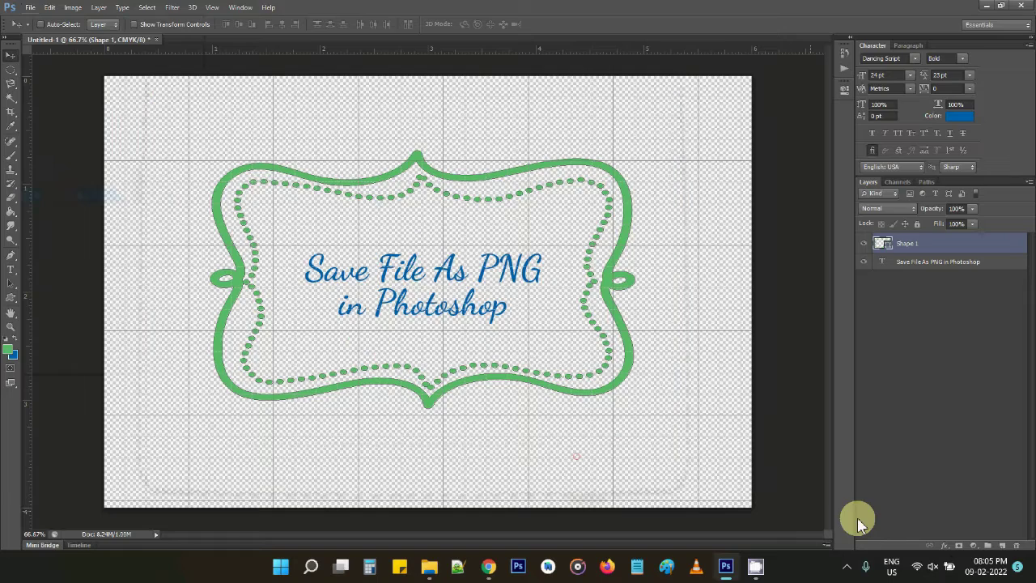
click(1034, 567)
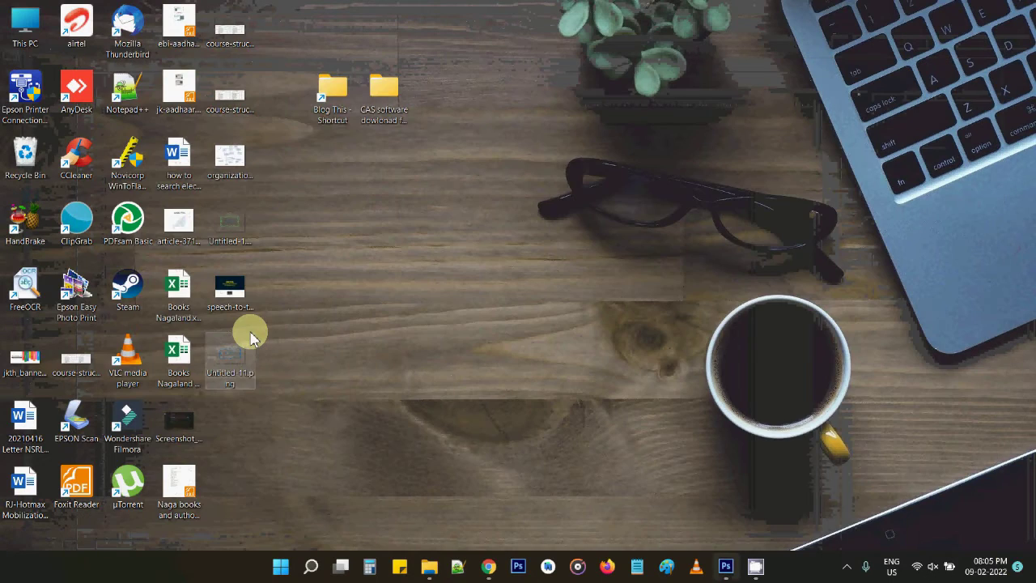
- Check in Properties that Untitled-1.png is a 91.1 KB PNG, then return to Photoshop
click(227, 233)
right_click(227, 232)
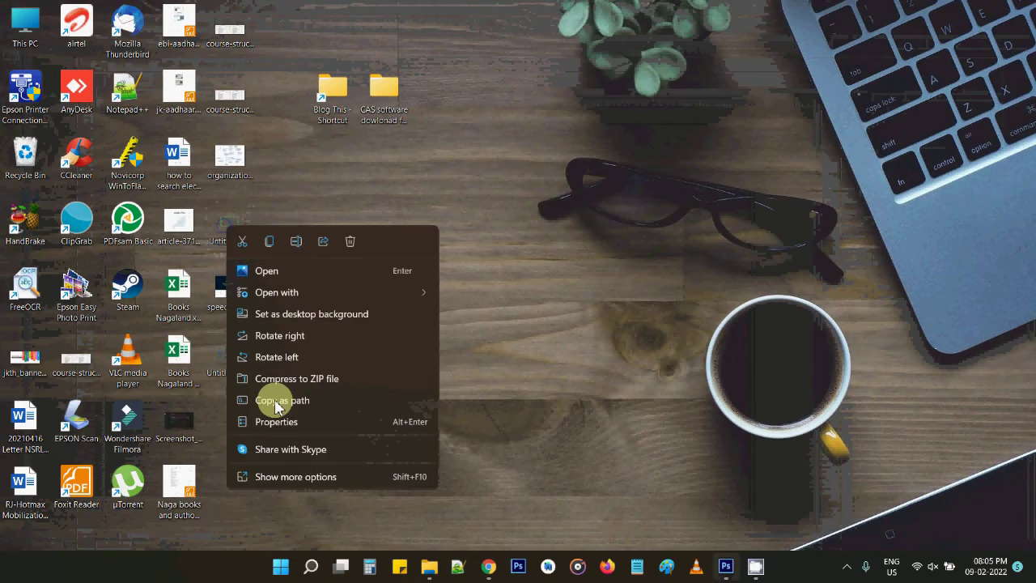
click(283, 421)
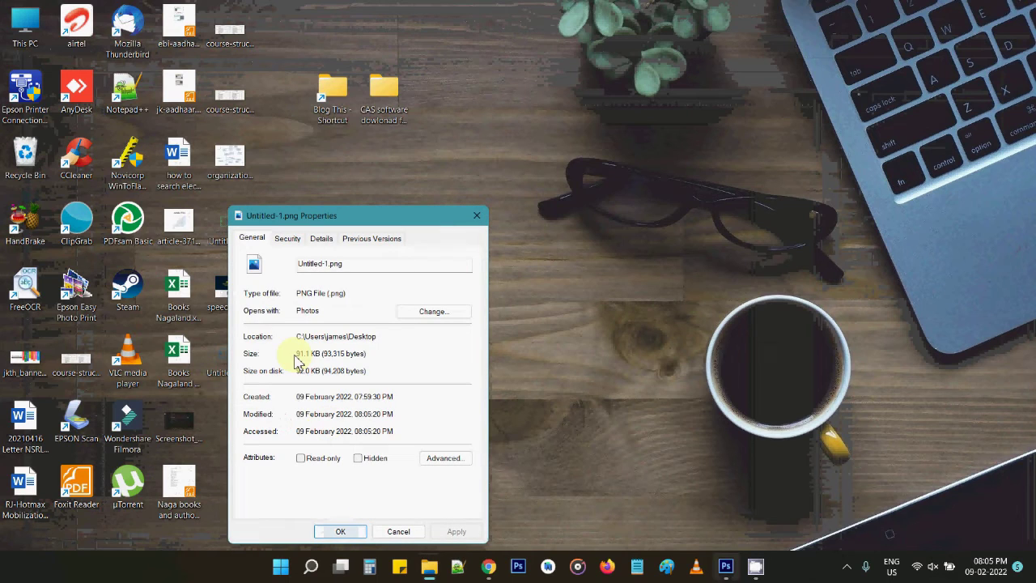
drag(306, 356, 368, 353)
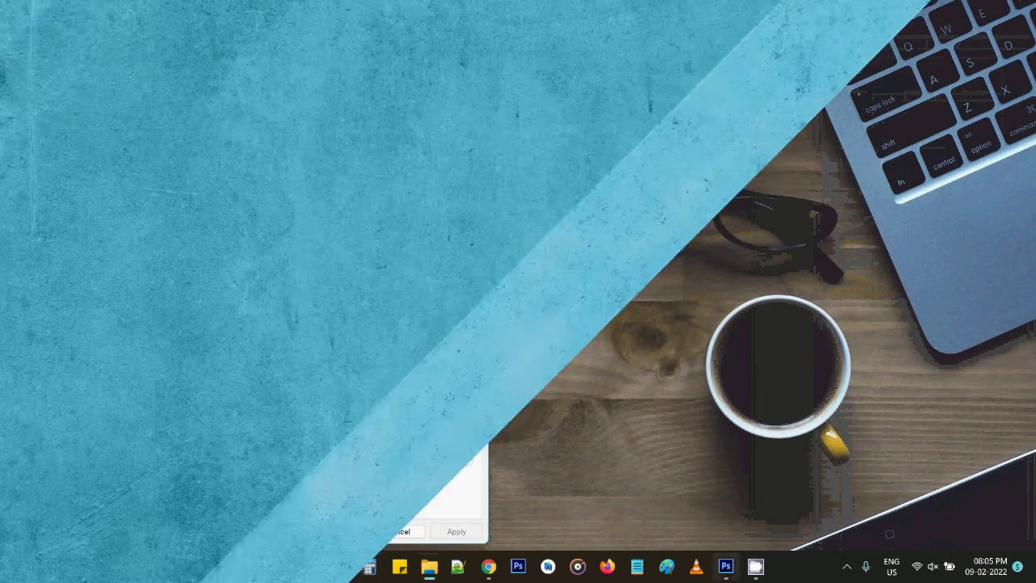
click(477, 216)
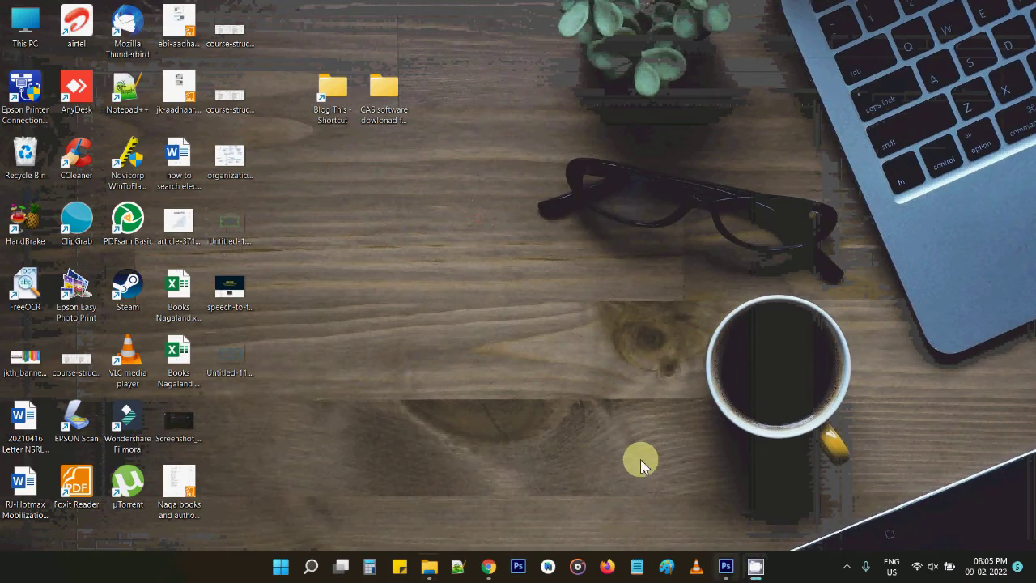
click(726, 566)
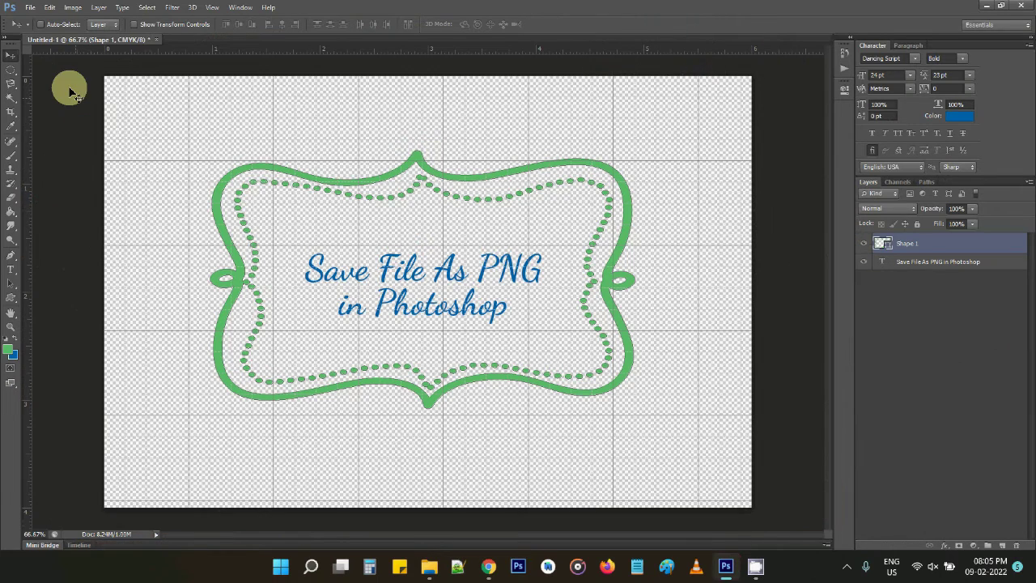
click(29, 12)
click(40, 167)
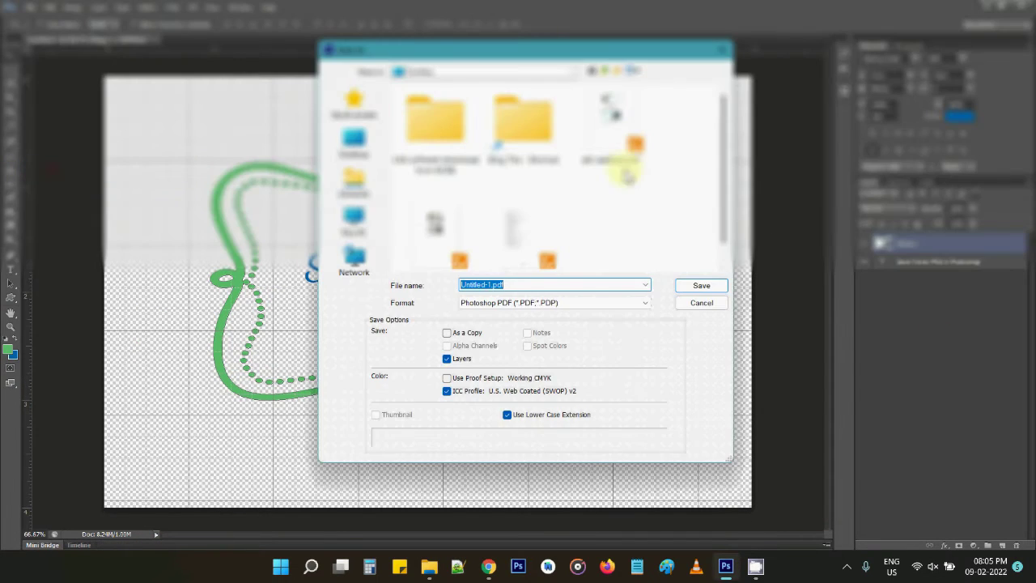
click(635, 74)
click(656, 144)
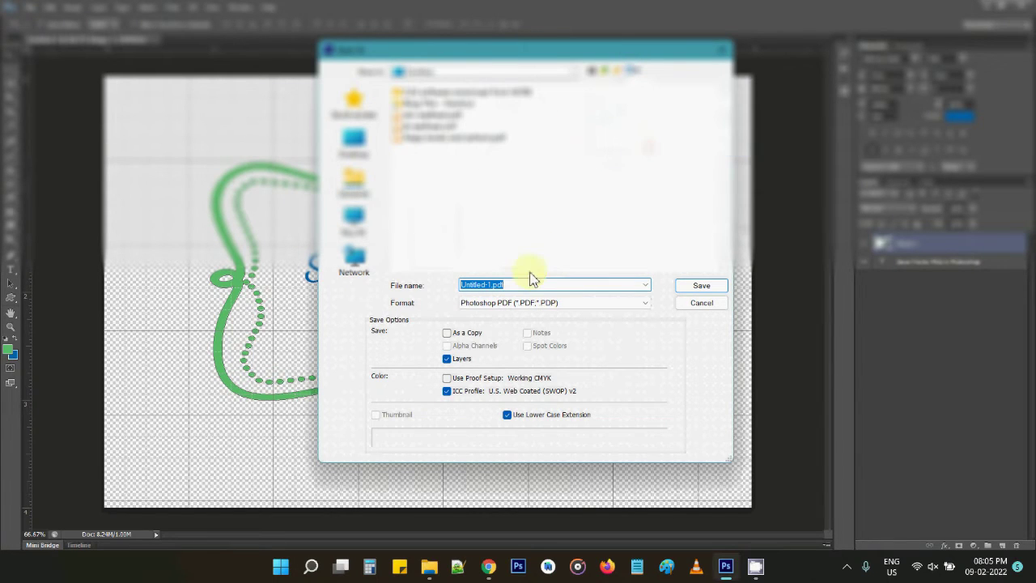
click(527, 302)
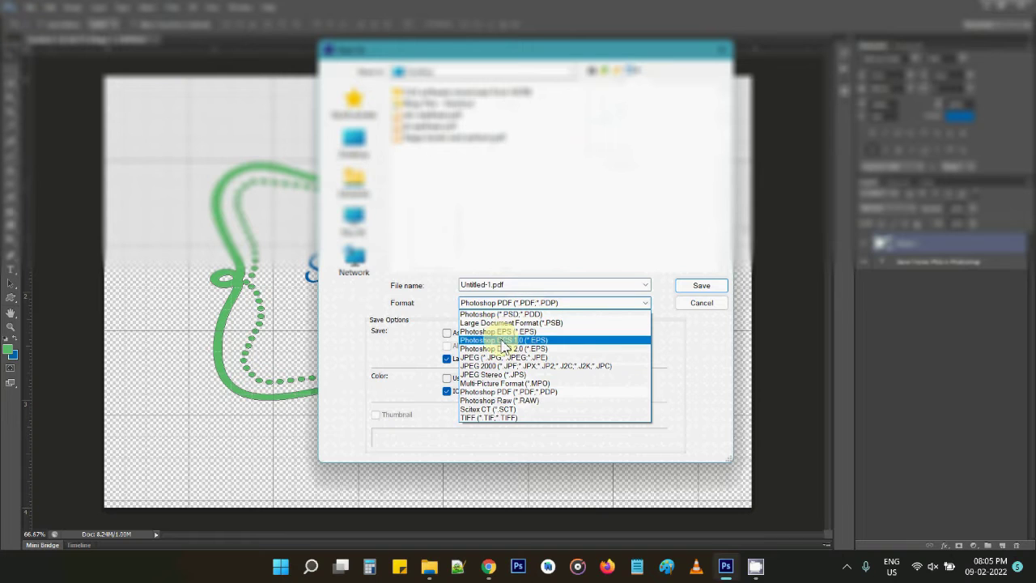
click(690, 308)
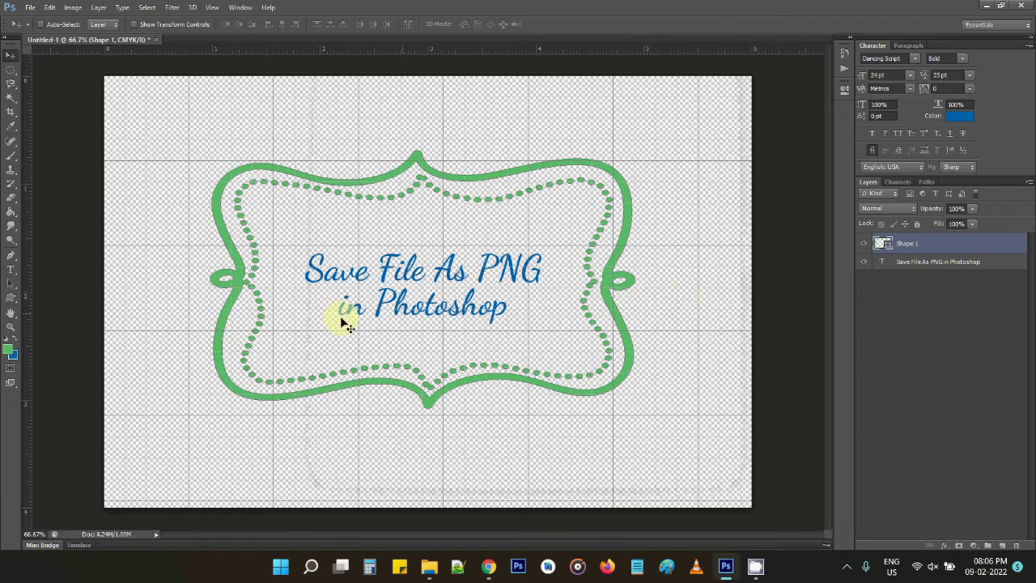
- Change the image mode to RGB Color, choosing Don't Merge to keep layers separate
click(30, 7)
mouse_move(81, 260)
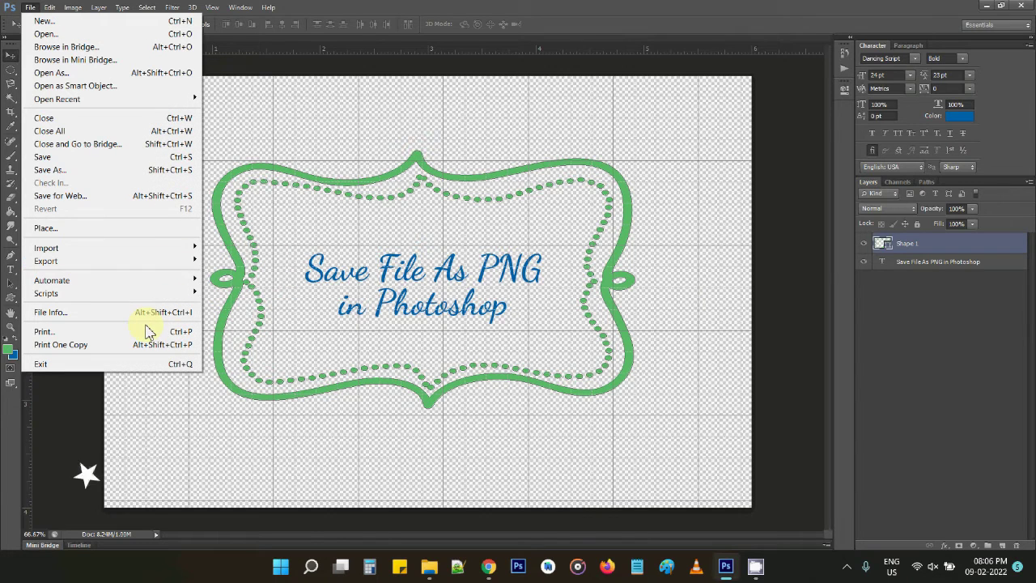
click(73, 7)
mouse_move(74, 23)
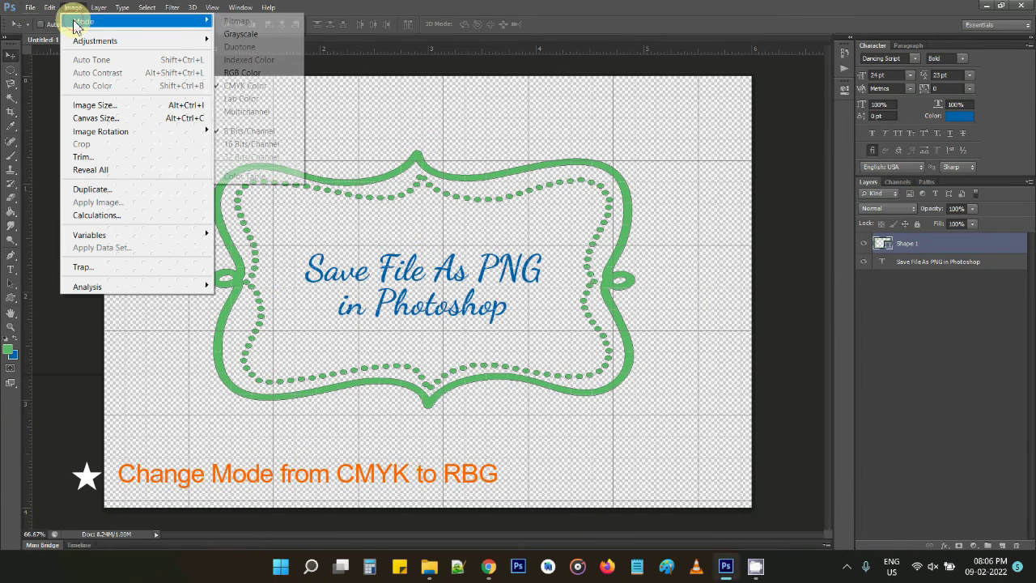
click(253, 74)
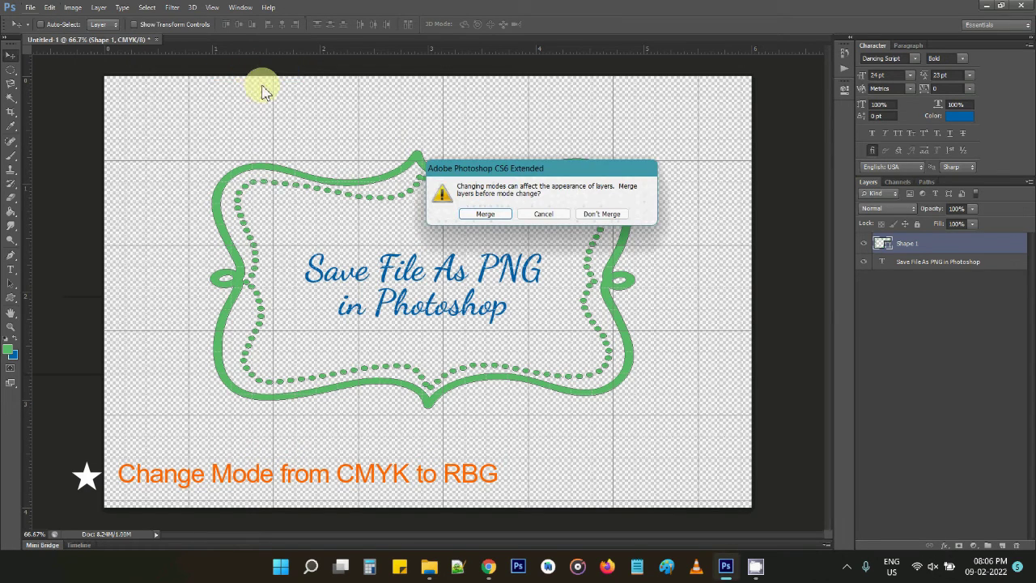
click(604, 216)
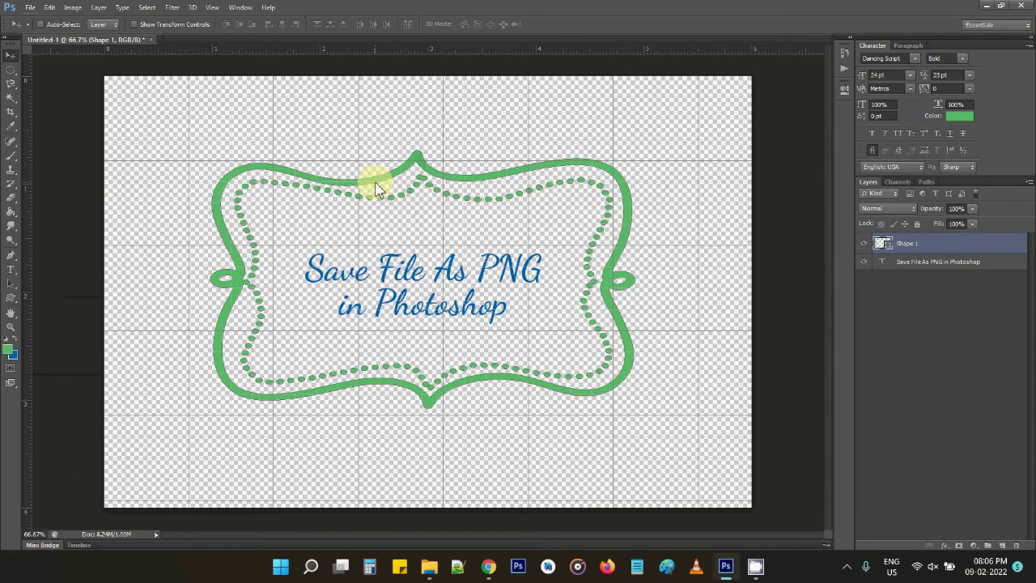
- Save the design as a PNG named Untitled-11.png on the Desktop, overwriting the existing file
click(30, 7)
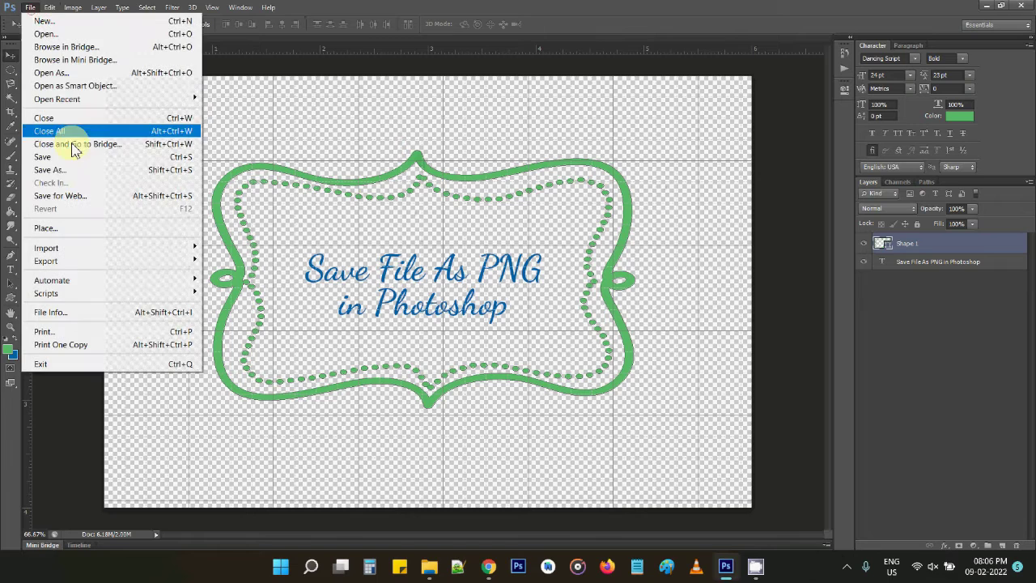
click(75, 168)
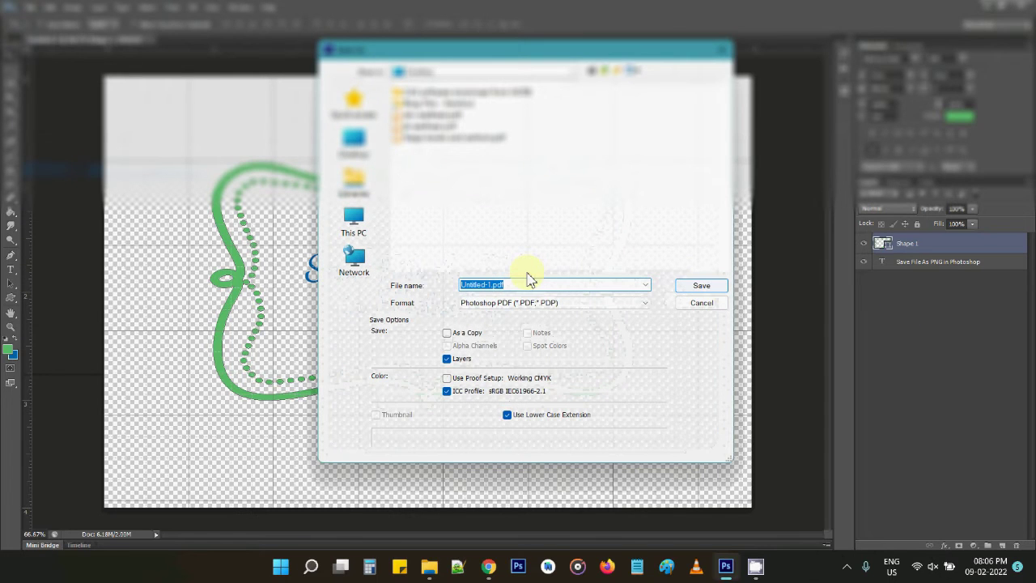
click(522, 302)
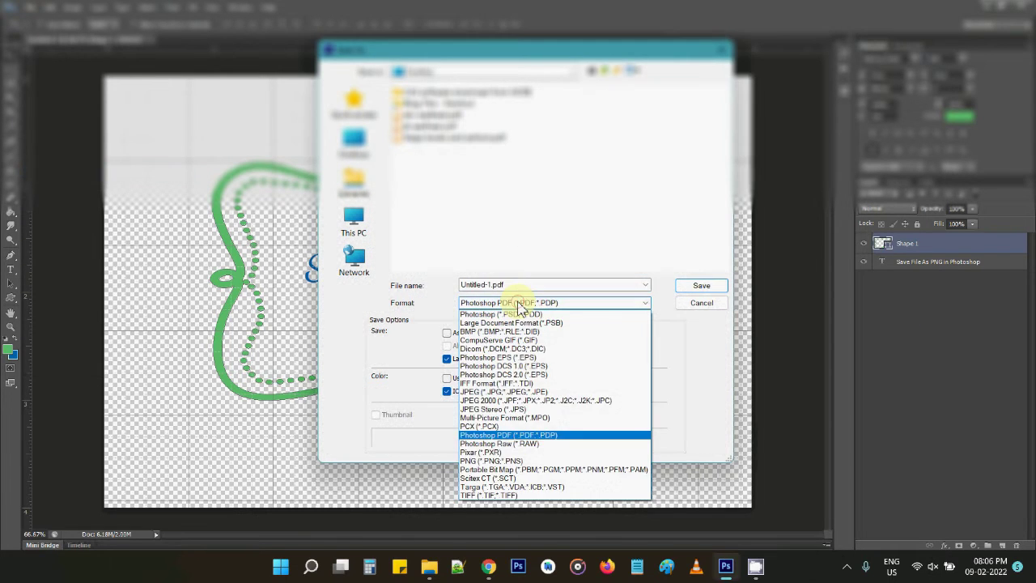
click(514, 462)
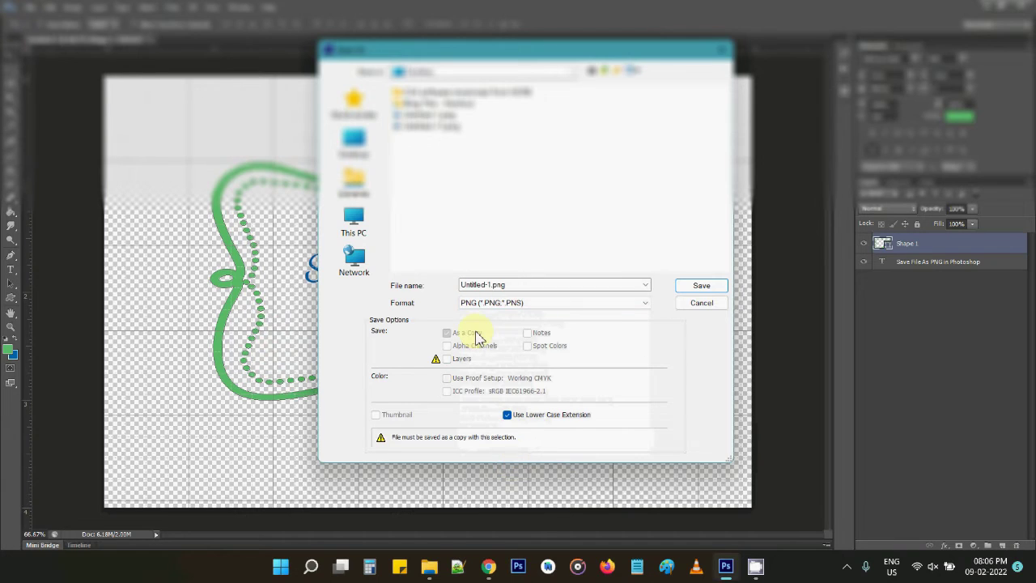
click(492, 287)
click(493, 285)
double_click(493, 285)
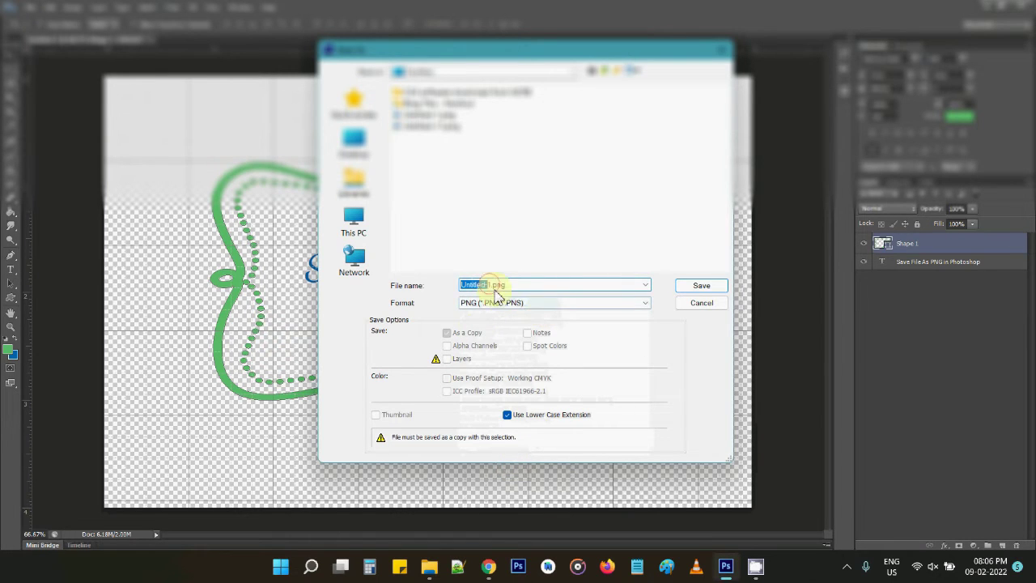
click(501, 288)
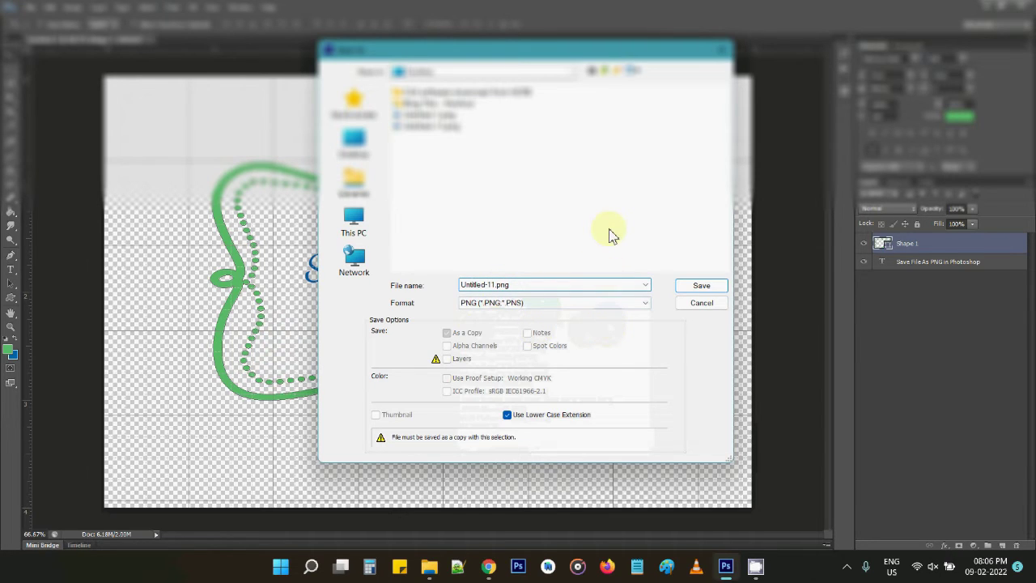
click(699, 287)
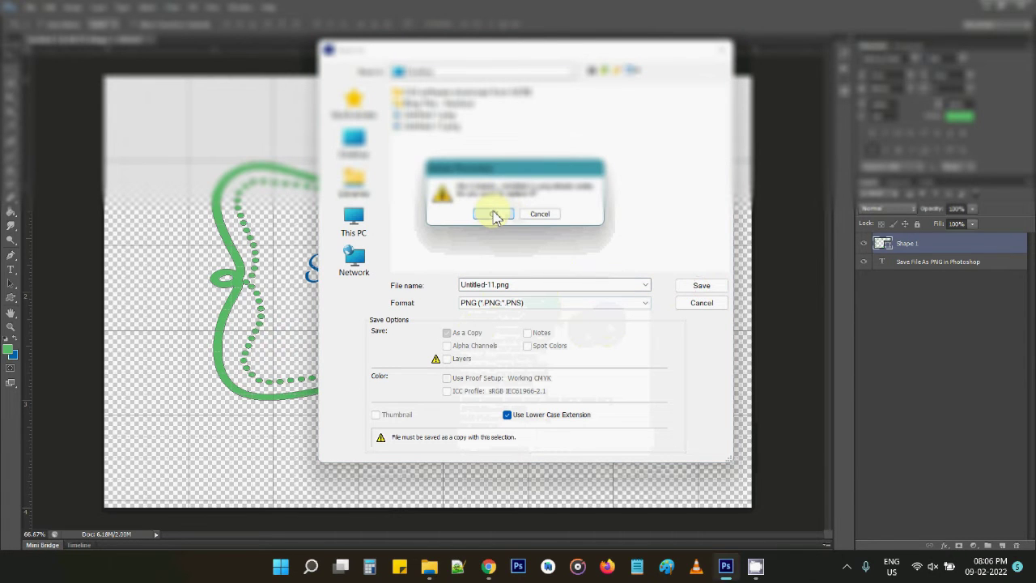
click(493, 214)
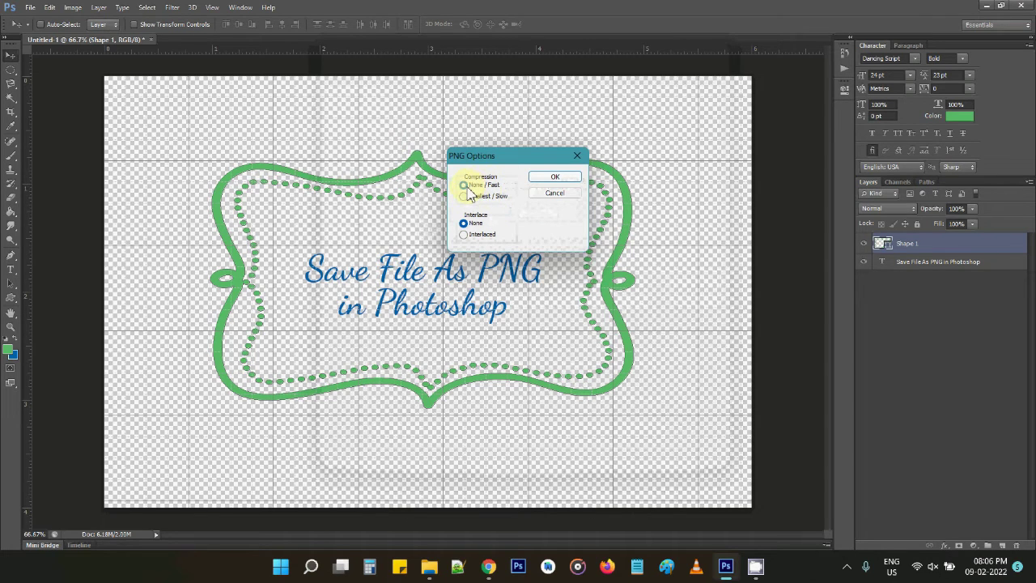
- Accept PNG Options with no compression and no interlace, then select Untitled-11.png on the desktop
click(465, 196)
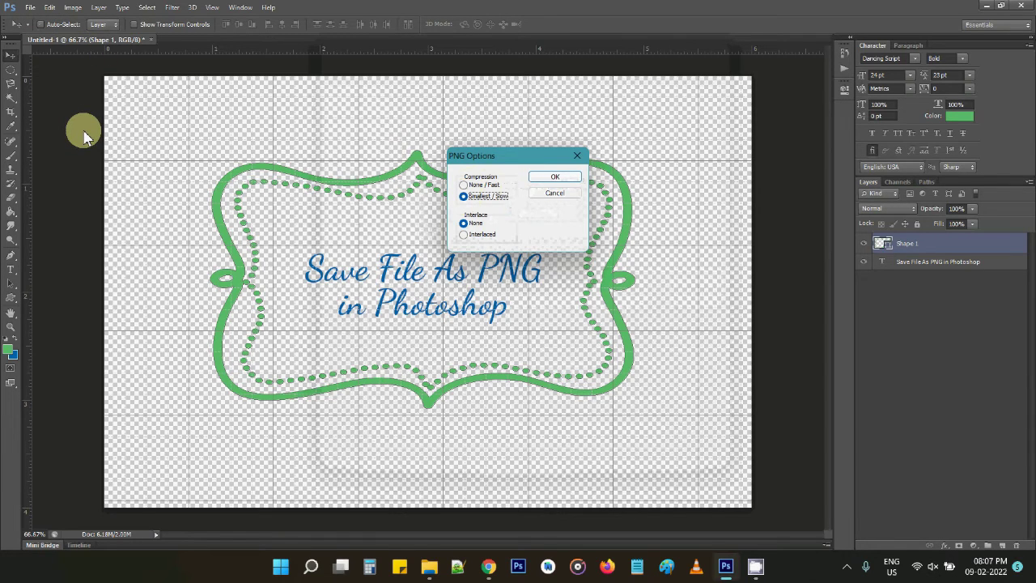
click(464, 185)
click(549, 177)
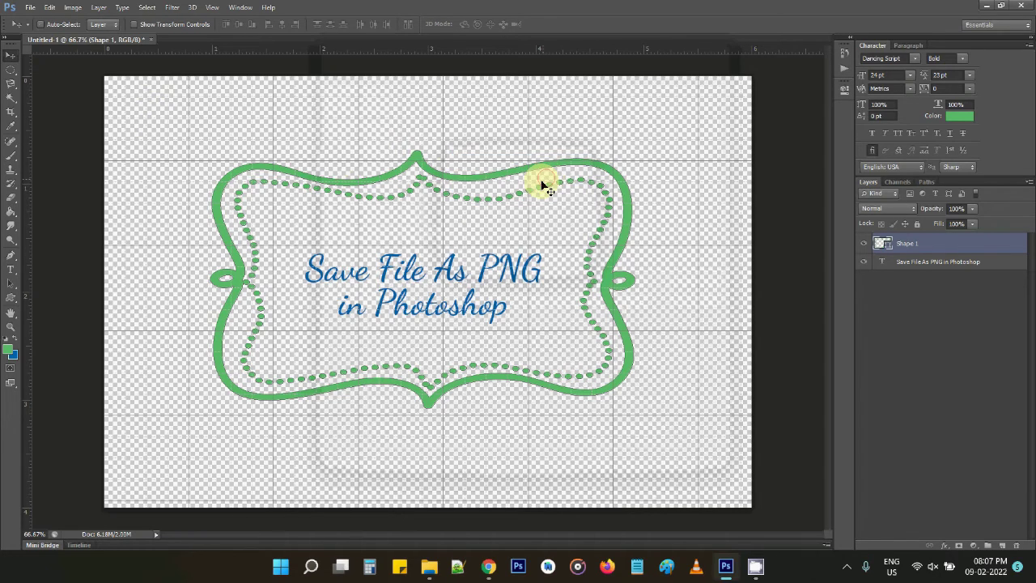
click(1033, 566)
click(229, 356)
- Check Untitled-11.png's Properties (PNG, 8.24 MB), then open it in Photos
right_click(229, 357)
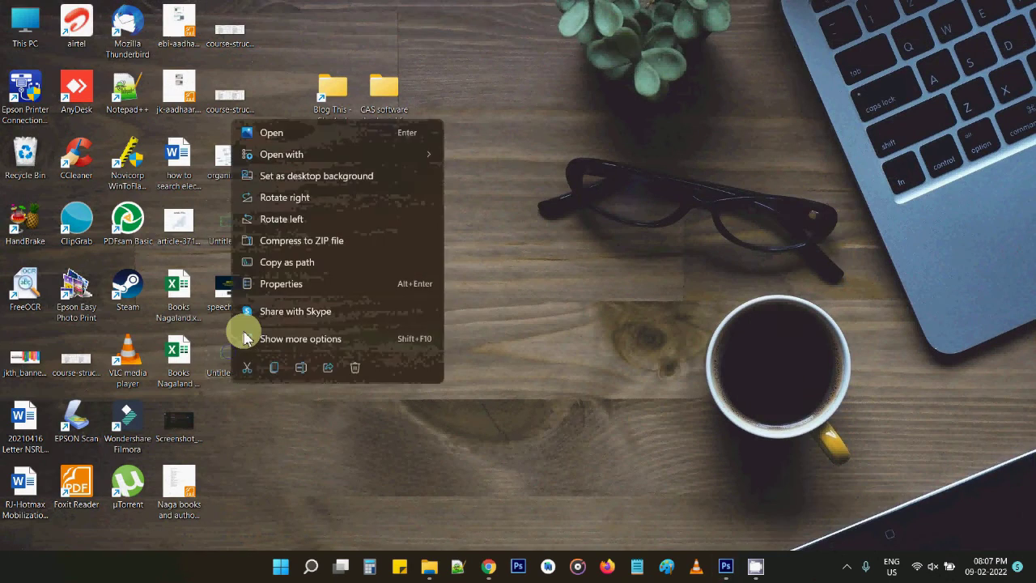
click(275, 289)
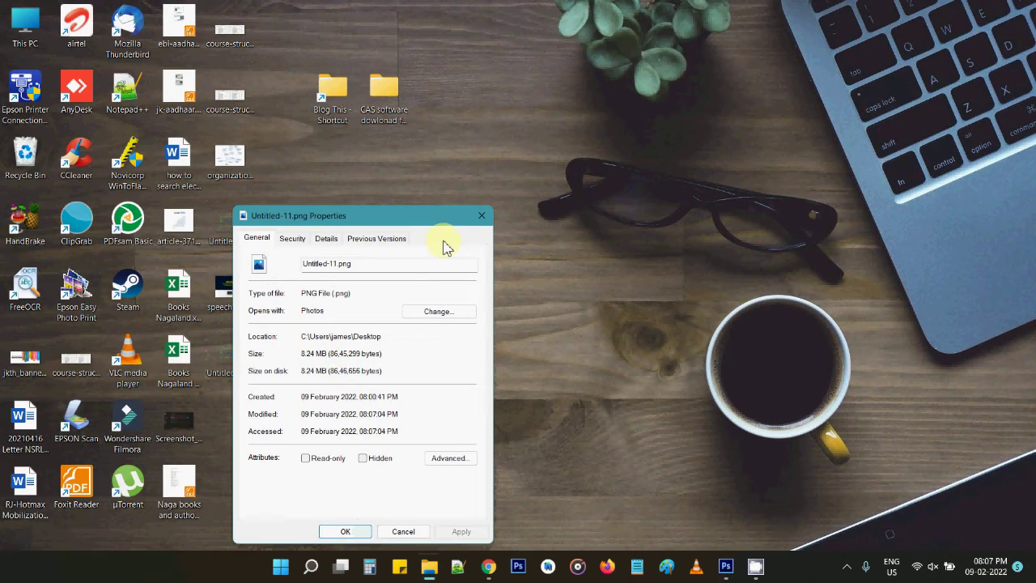
click(482, 217)
double_click(230, 357)
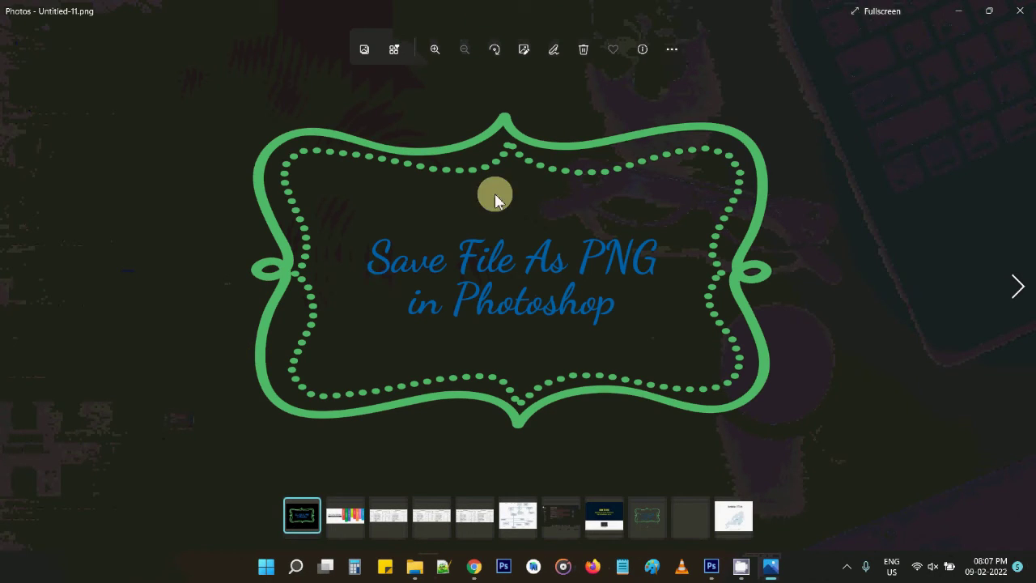
- View Untitled-11.png at actual size in Photos, then close Photos
click(670, 50)
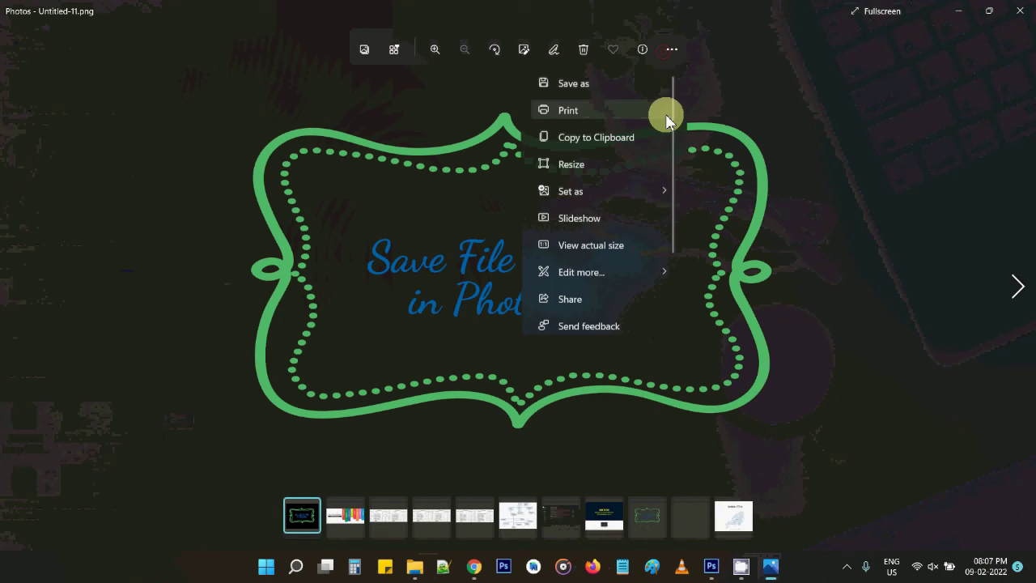
click(612, 255)
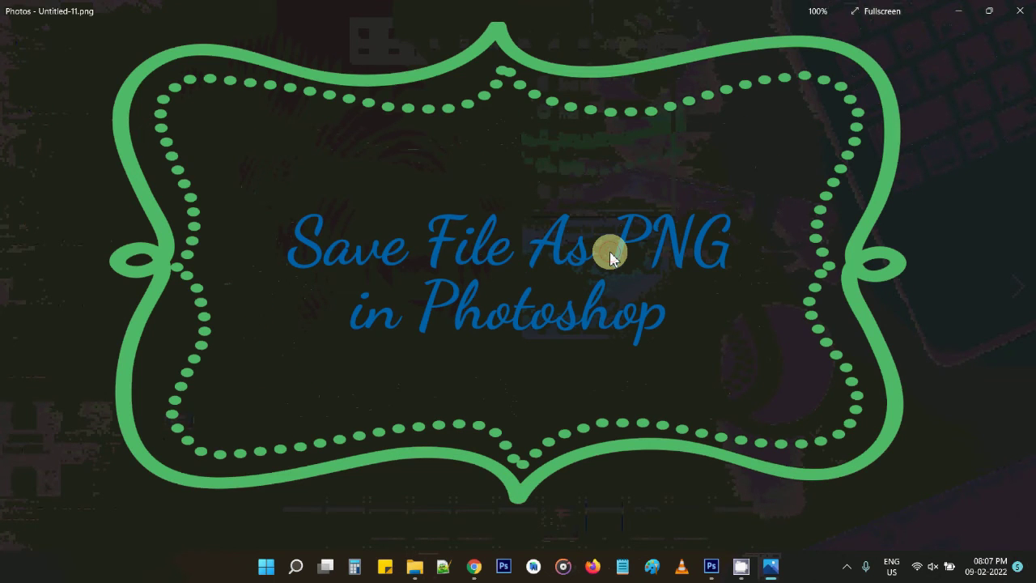
key(Right)
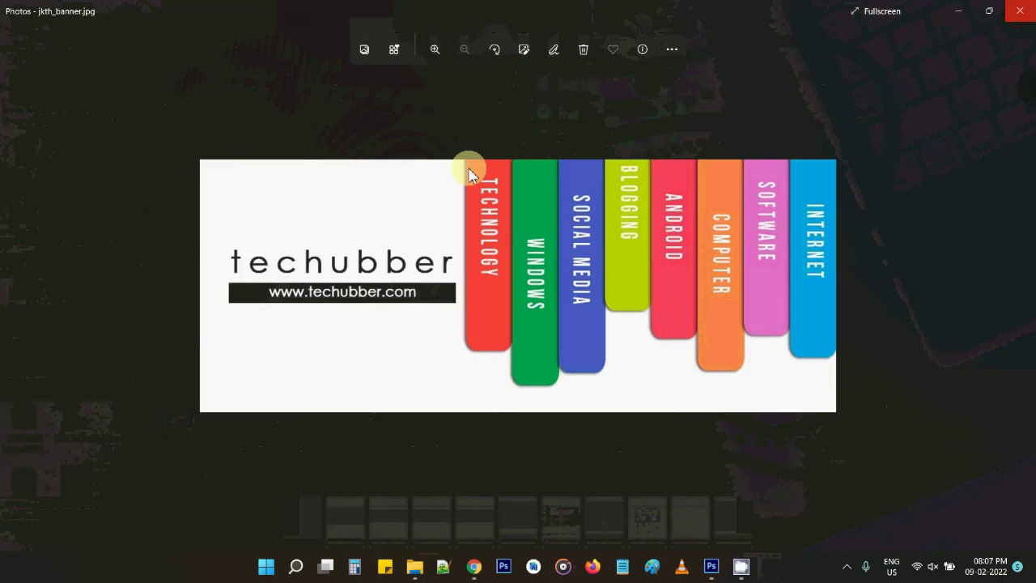
key(alt+F4)
- Open Untitled-1.png in Photos and view it at actual size
double_click(225, 227)
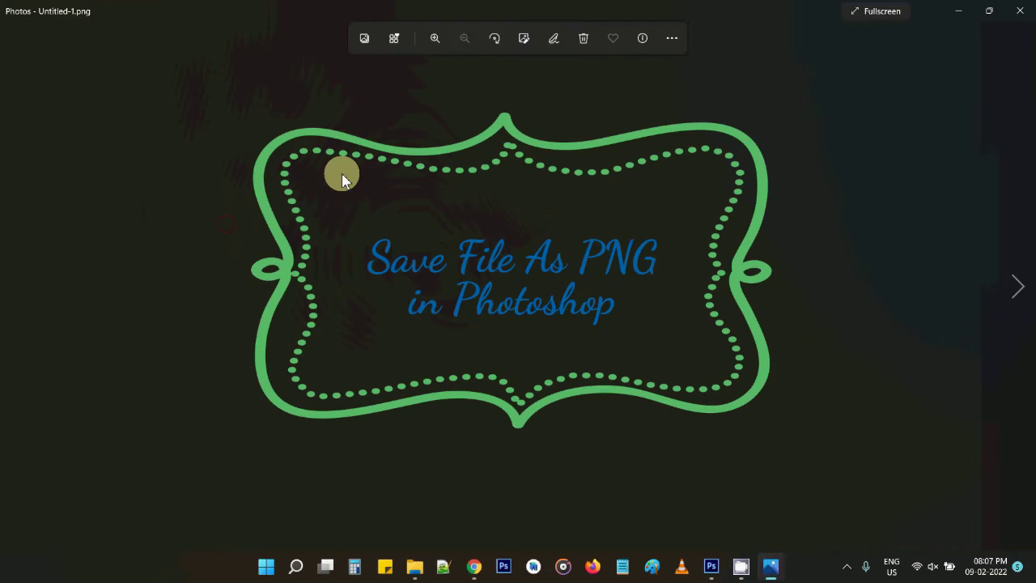
click(673, 49)
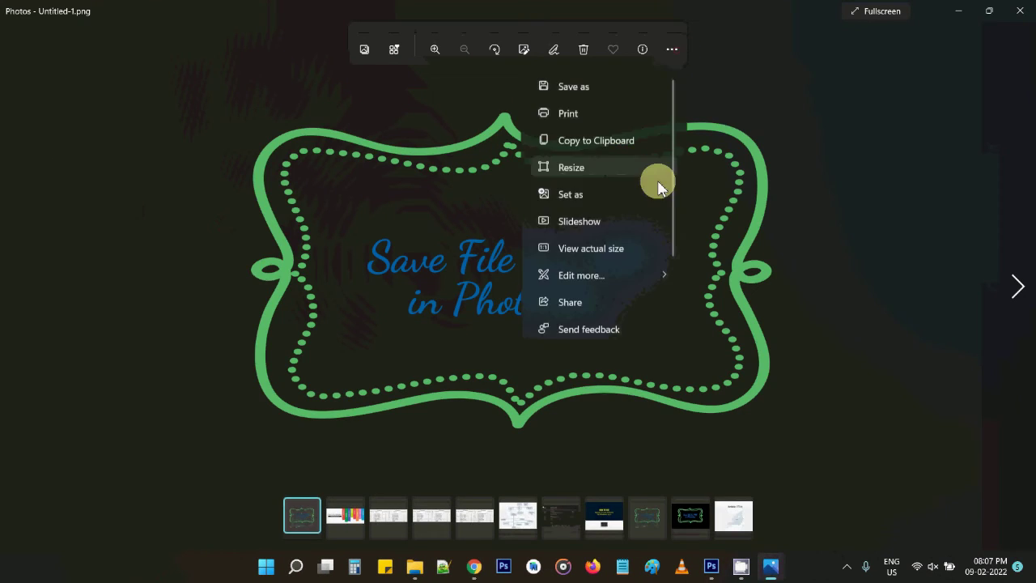
click(615, 259)
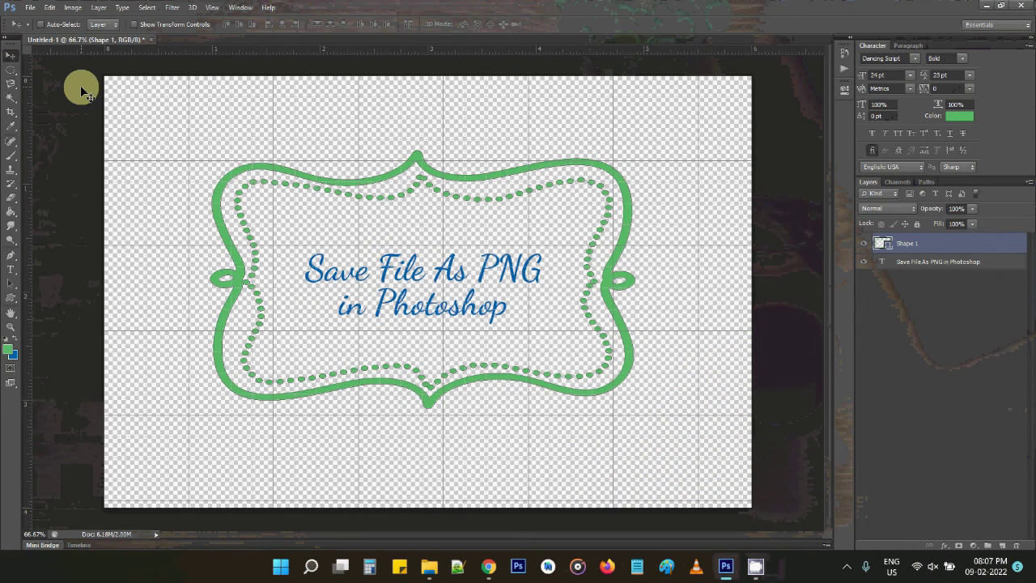
- Try the PNG-24 preset in Save for Web, then cancel without exporting
click(30, 8)
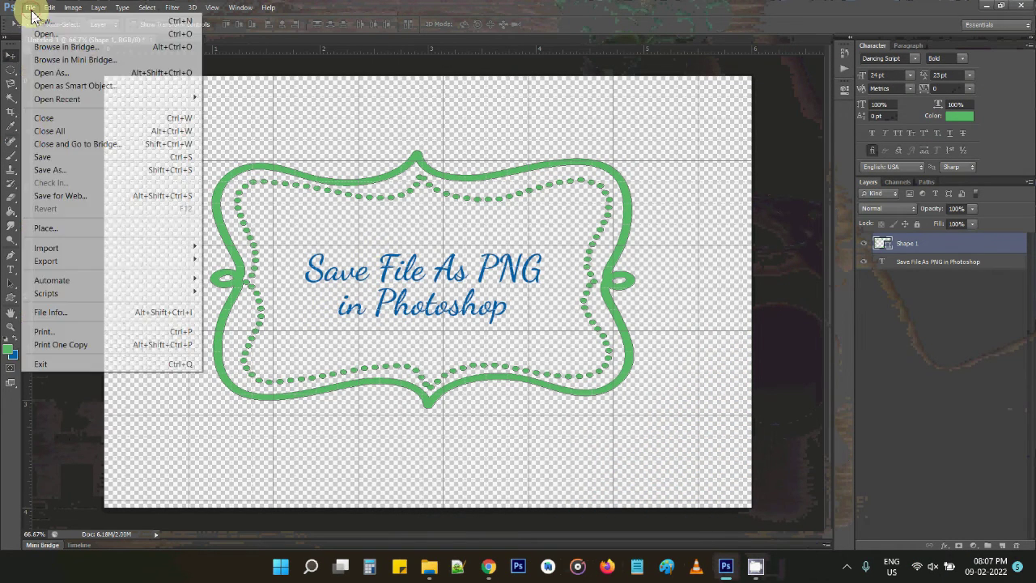
click(81, 195)
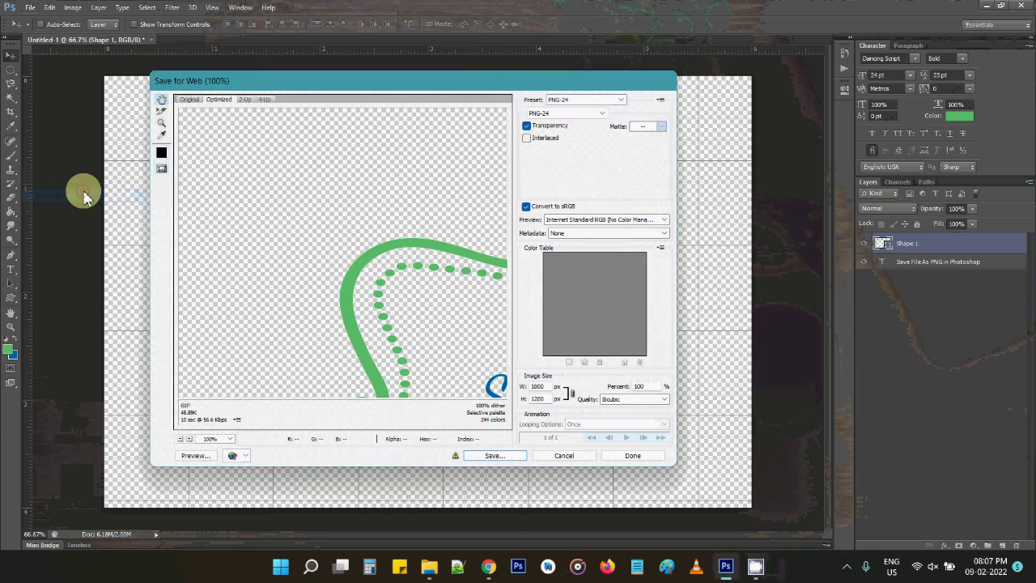
click(558, 101)
click(570, 226)
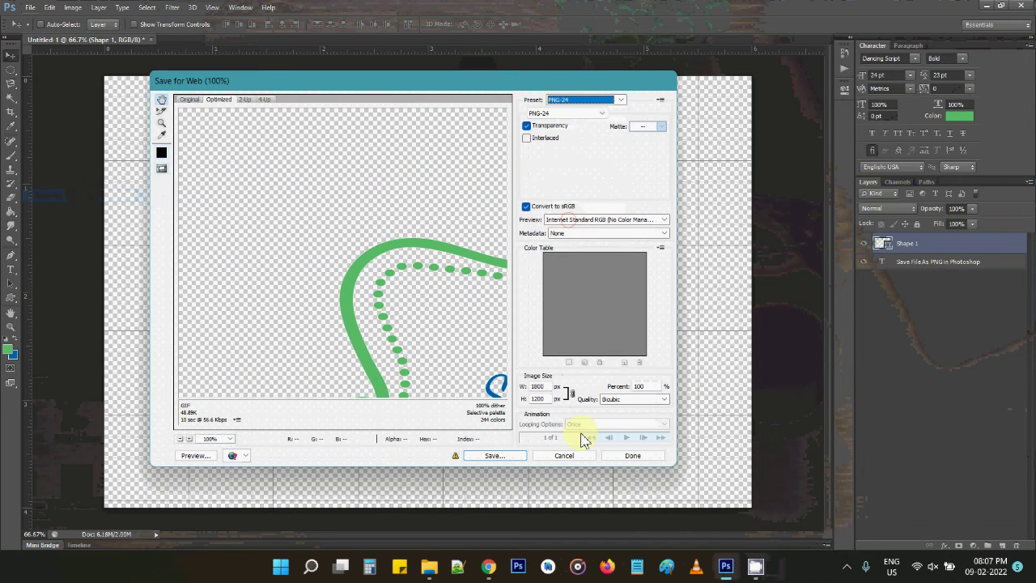
click(575, 457)
- Keep the image mode set to RGB Color
click(99, 8)
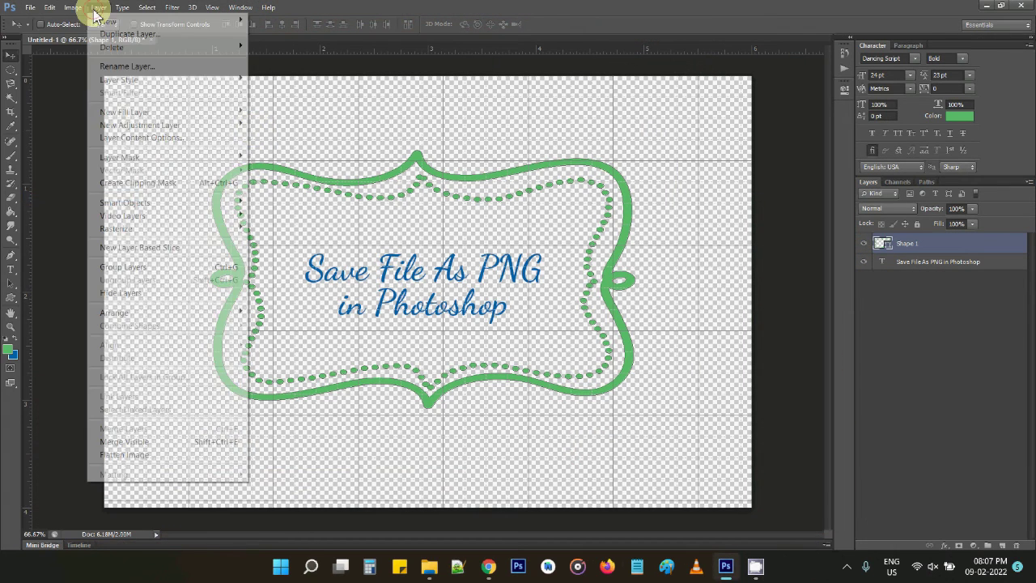
mouse_move(79, 10)
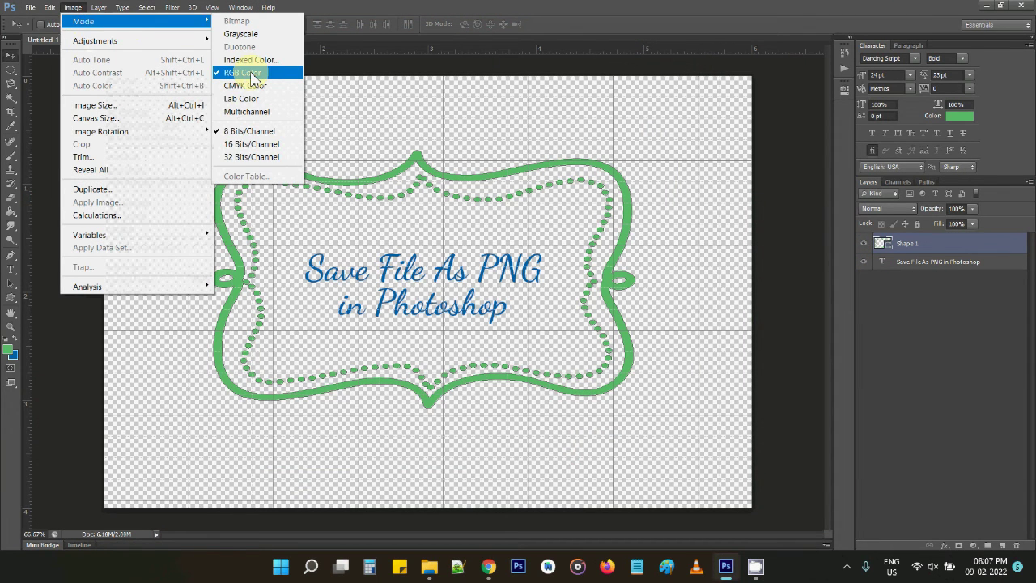
click(81, 40)
- Start a new Save As and bring up the list of file formats
click(29, 7)
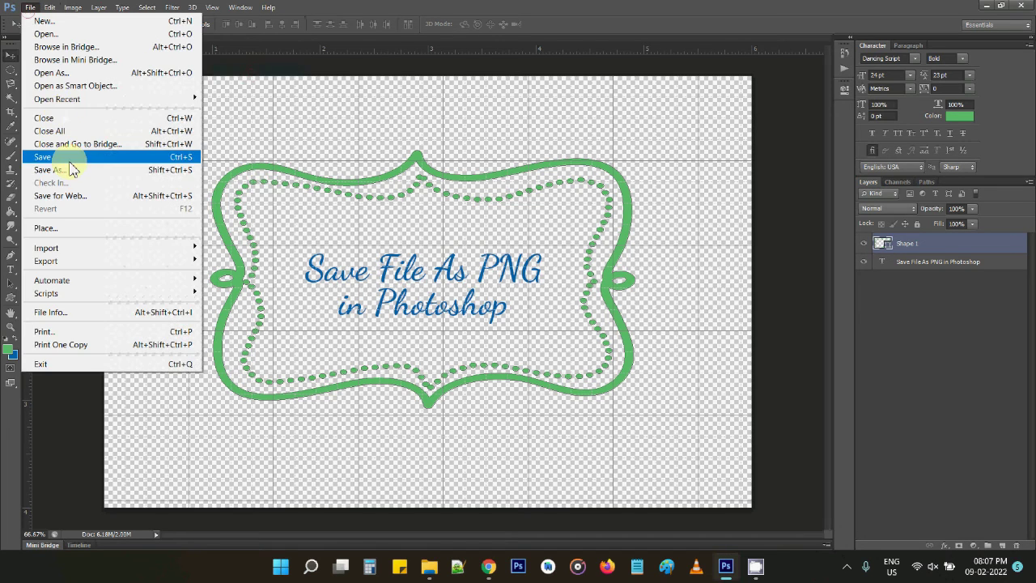
click(72, 173)
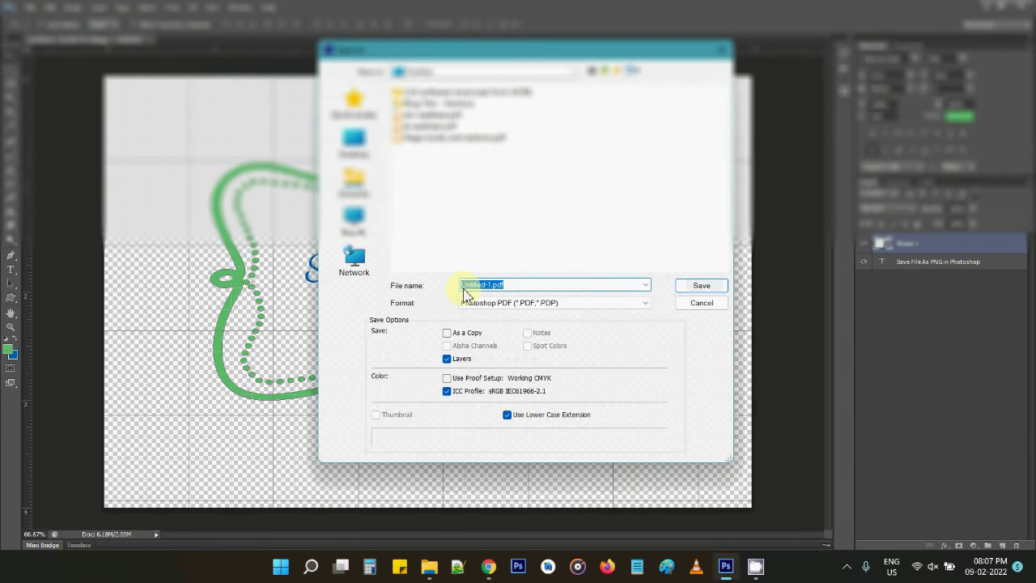
click(496, 305)
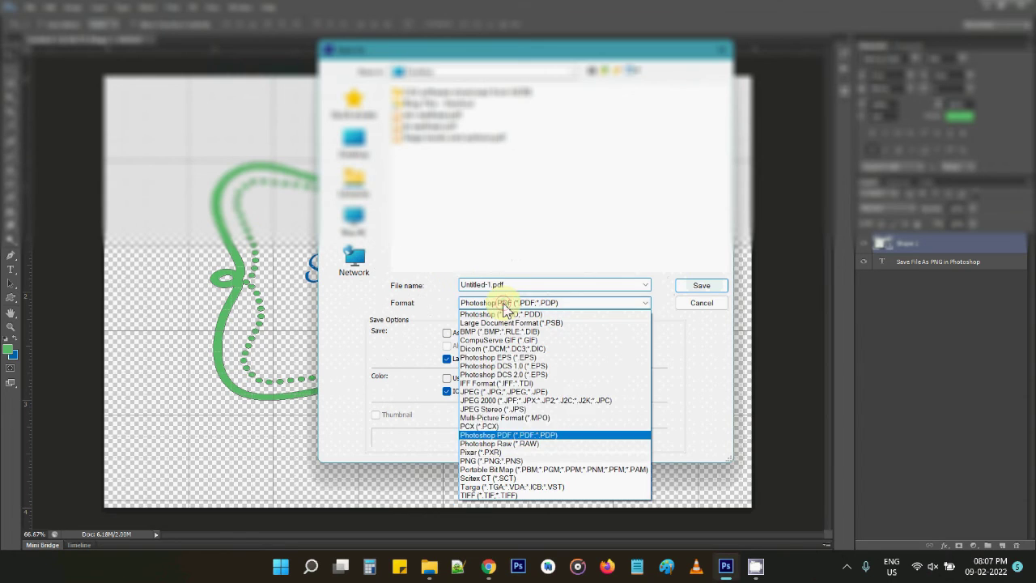